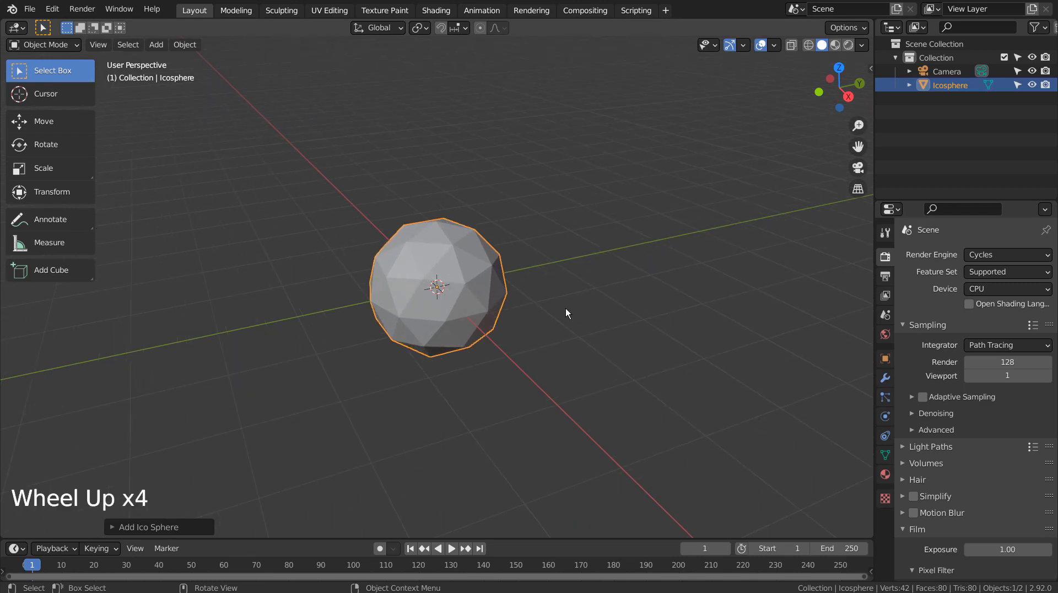
- Duplicate the icosphere in place and shrink the copy to a scale of about 0.044
key(shift+d)
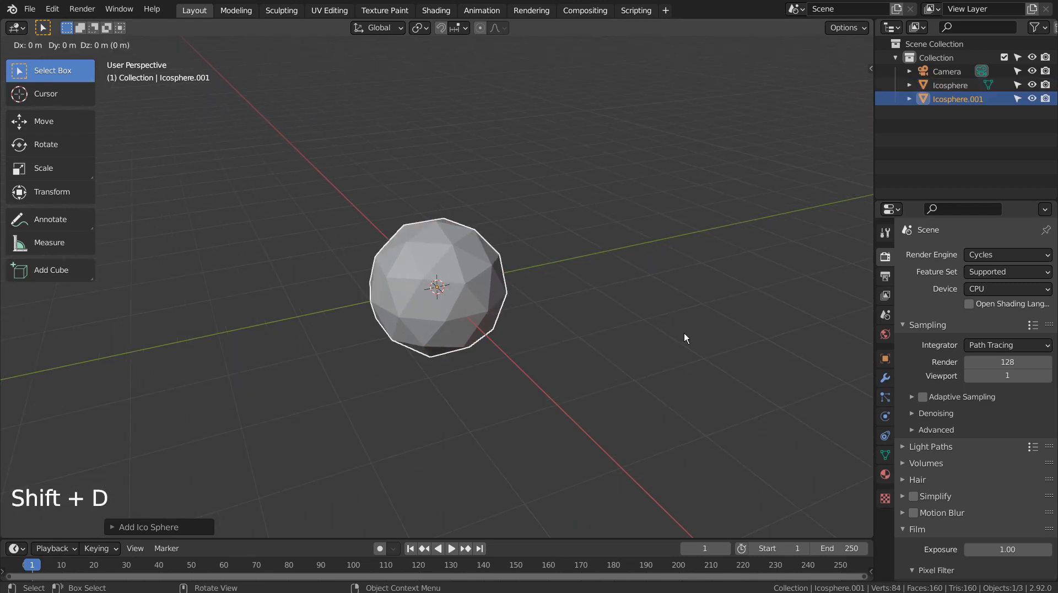
key(s)
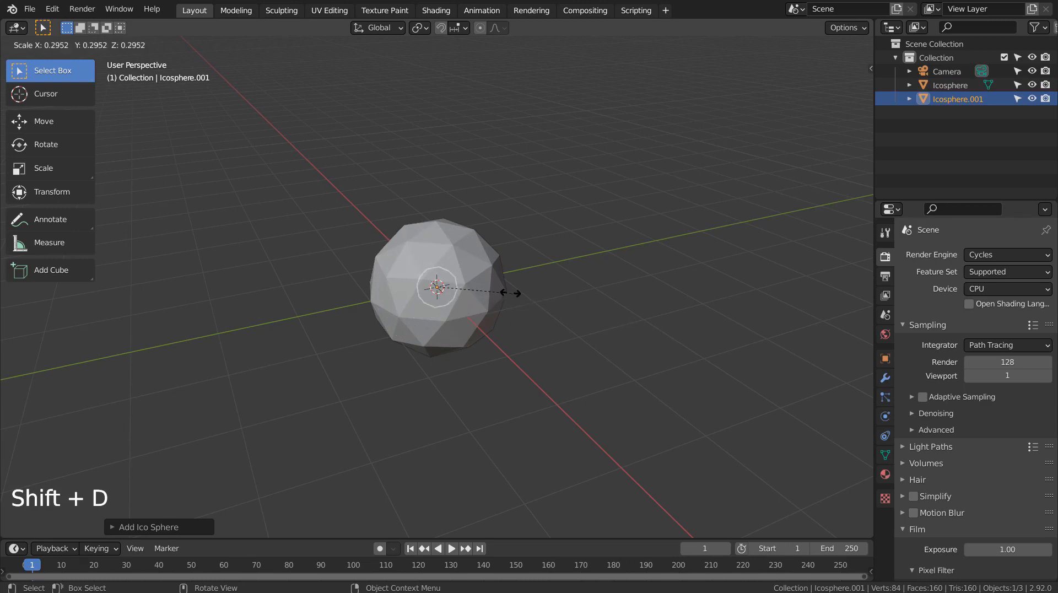
click(444, 291)
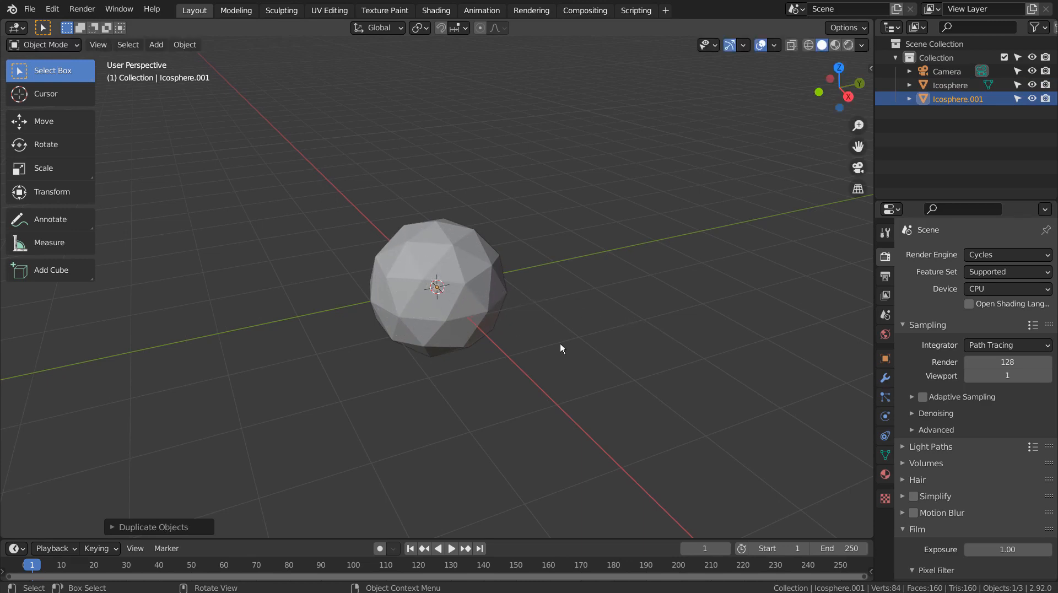
- Rename the small duplicate sphere to s and the original icosphere to o
click(952, 103)
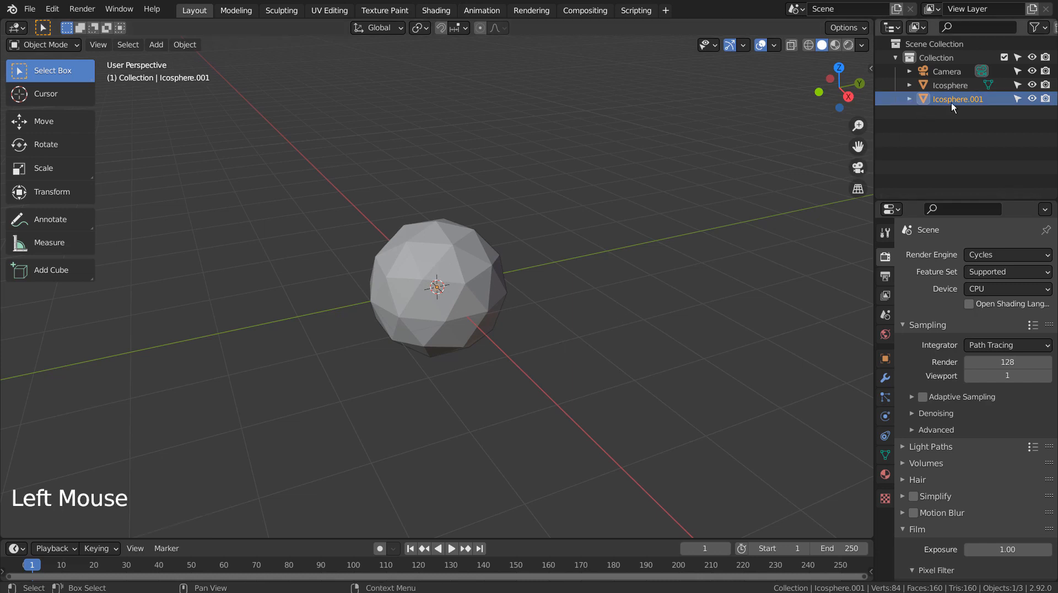
double_click(951, 102)
text(s)
key(Return)
click(948, 86)
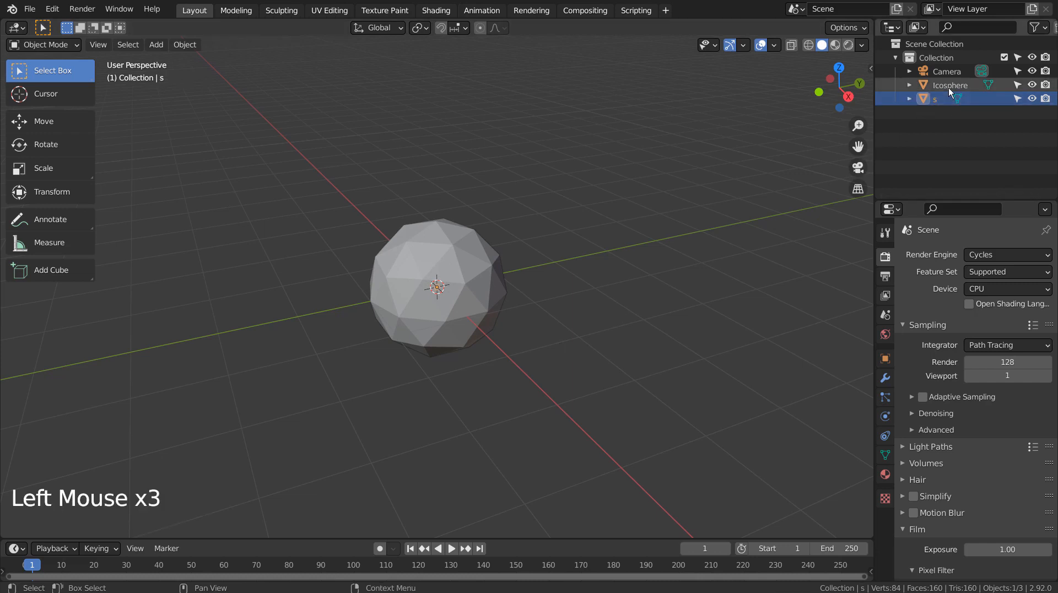
double_click(948, 86)
text(o)
key(Return)
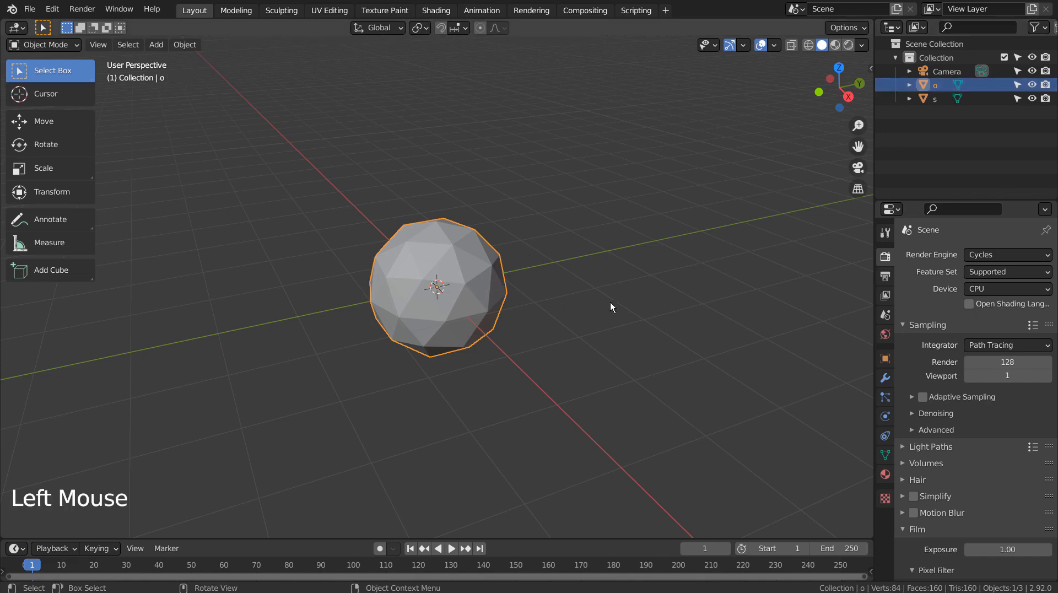
- Duplicate sphere o in place as a larger copy scaled to about 1.527 and name it w
key(shift+d)
key(s)
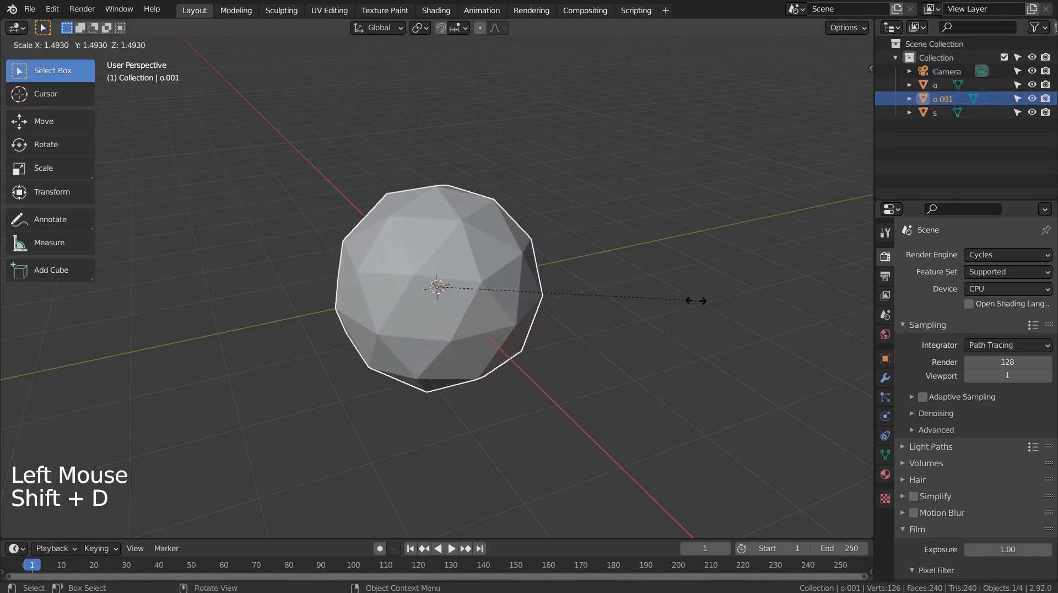
click(696, 300)
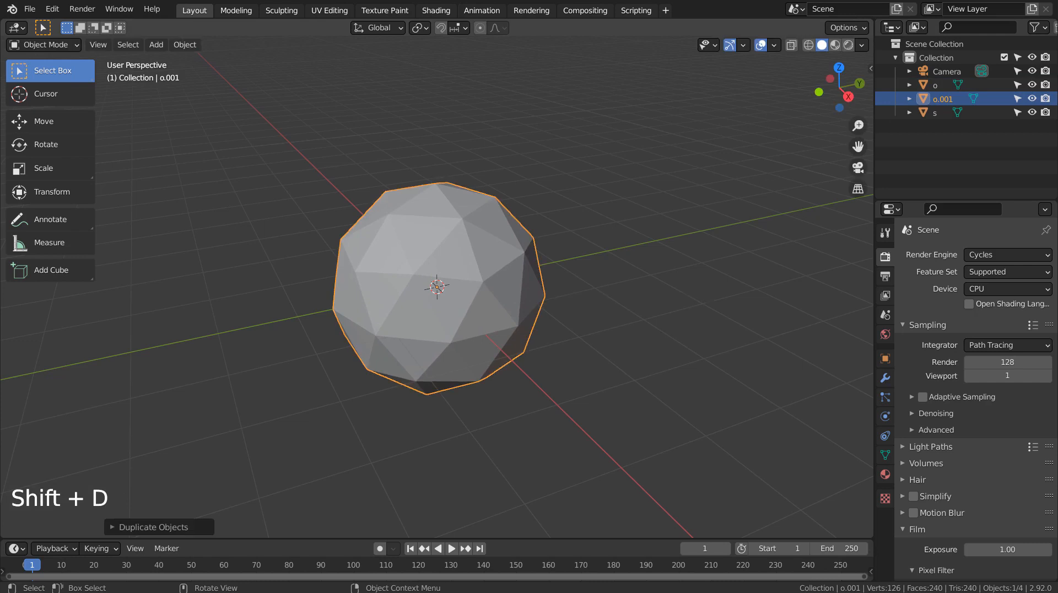
click(944, 98)
double_click(944, 98)
text(w)
key(Return)
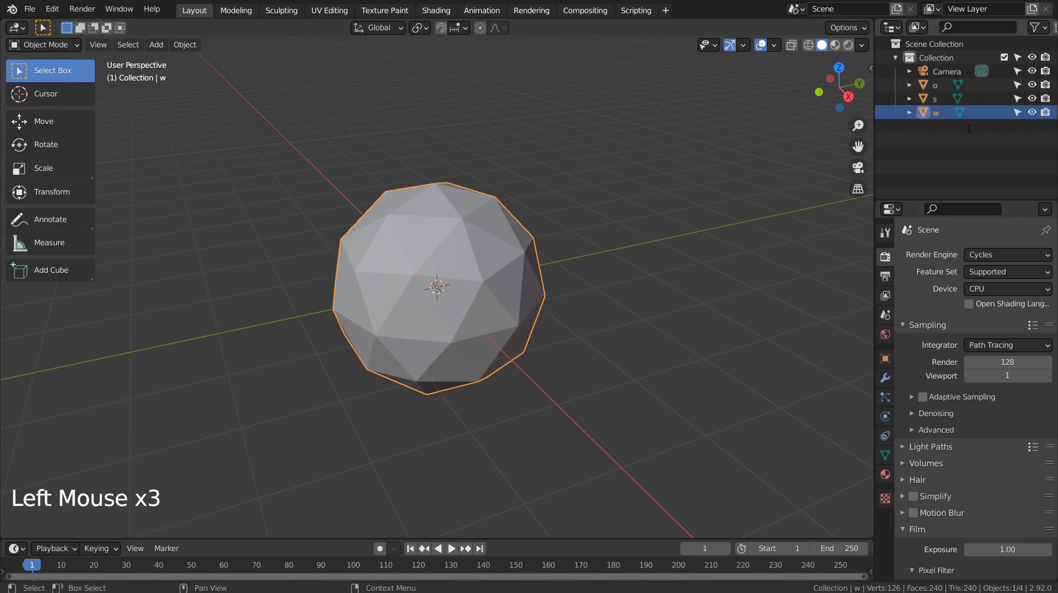
- Add a Wireframe modifier to sphere w with a thickness of 0.005 m
click(885, 378)
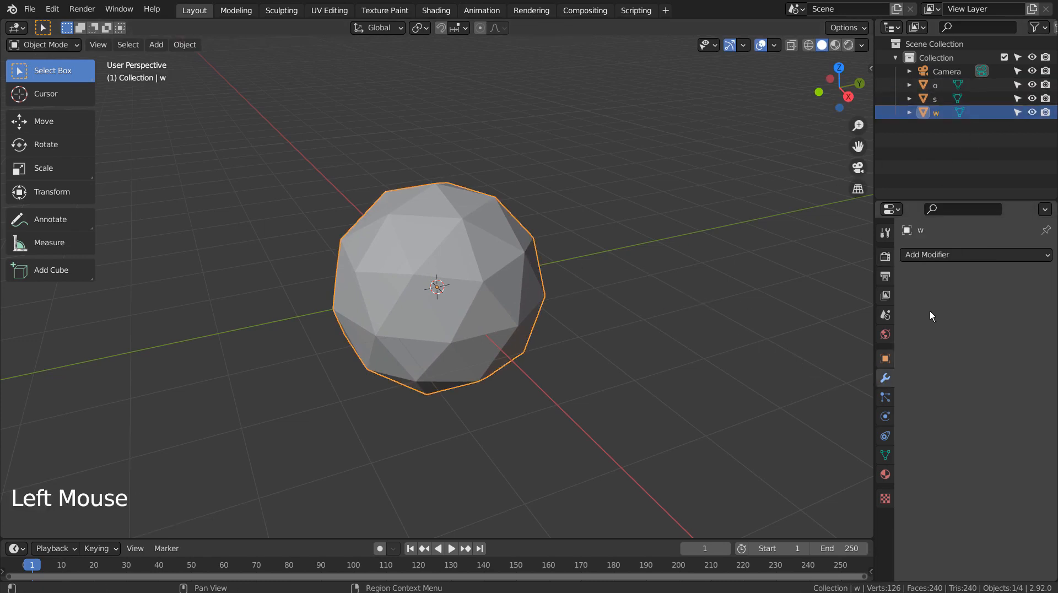
click(962, 254)
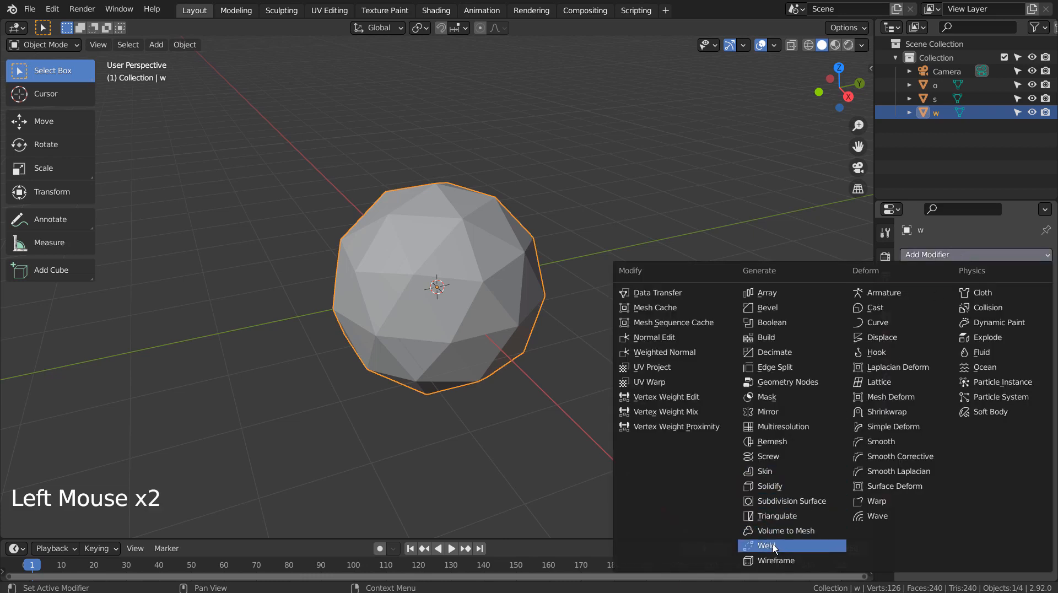
click(775, 558)
click(989, 298)
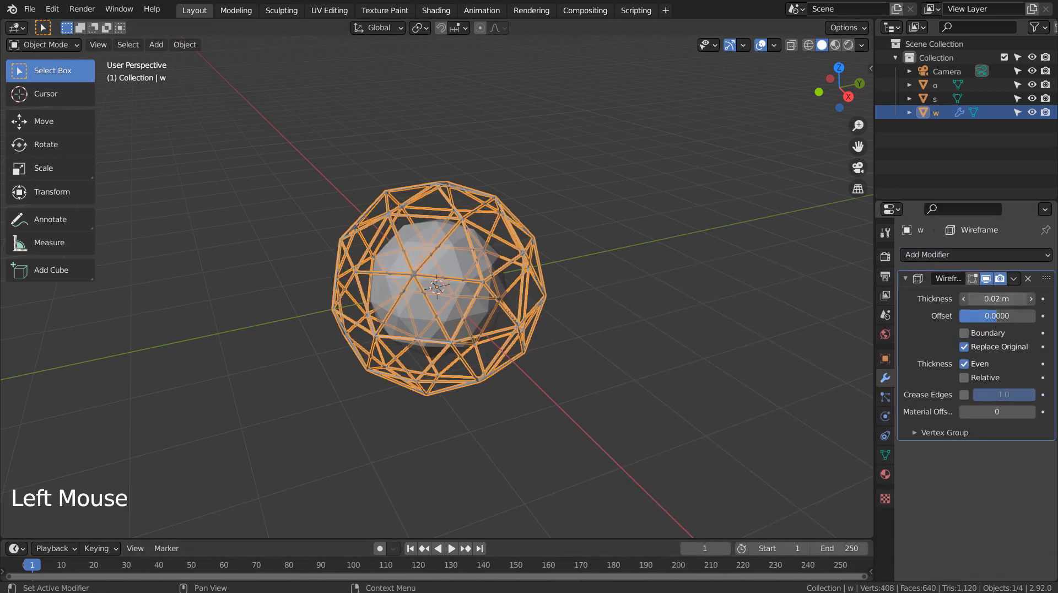
text(0.005)
key(Return)
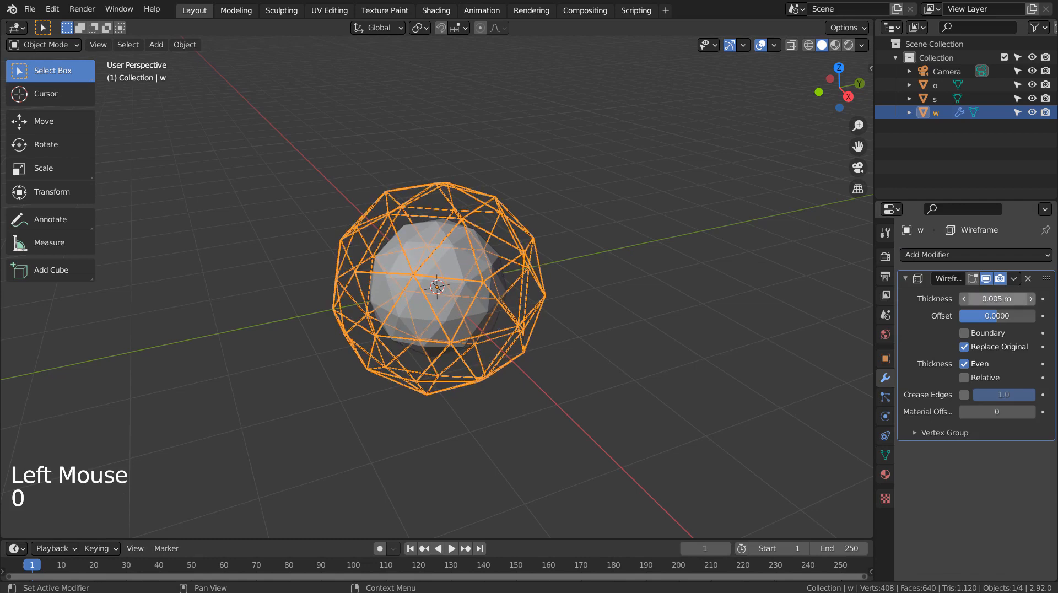
click(547, 315)
- Parent the small sphere s to the wireframe sphere w using the Object parent type
scroll(545, 316, up, 4)
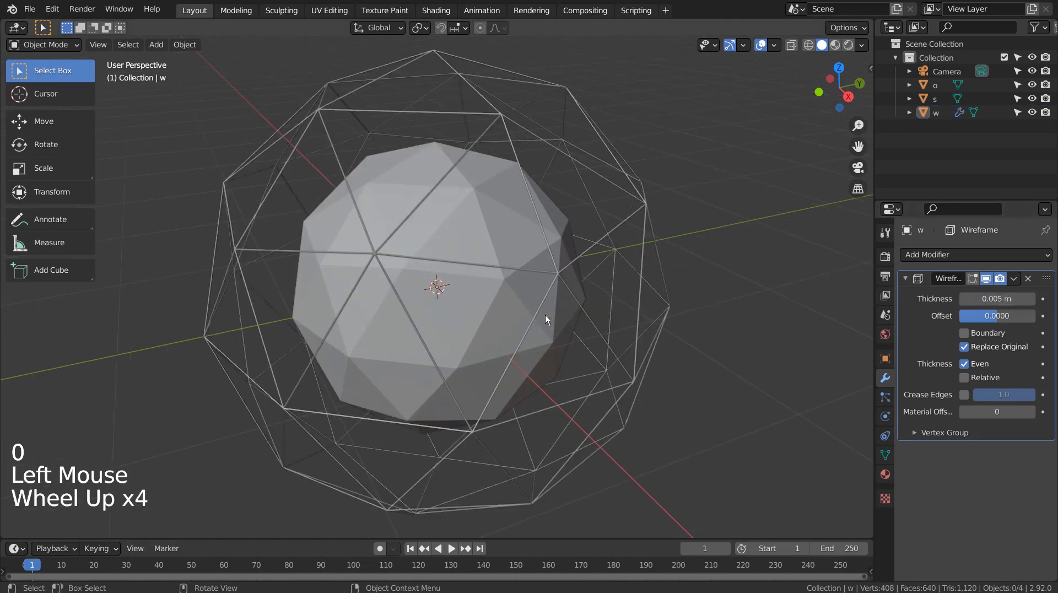
middle_drag(544, 316, 744, 237)
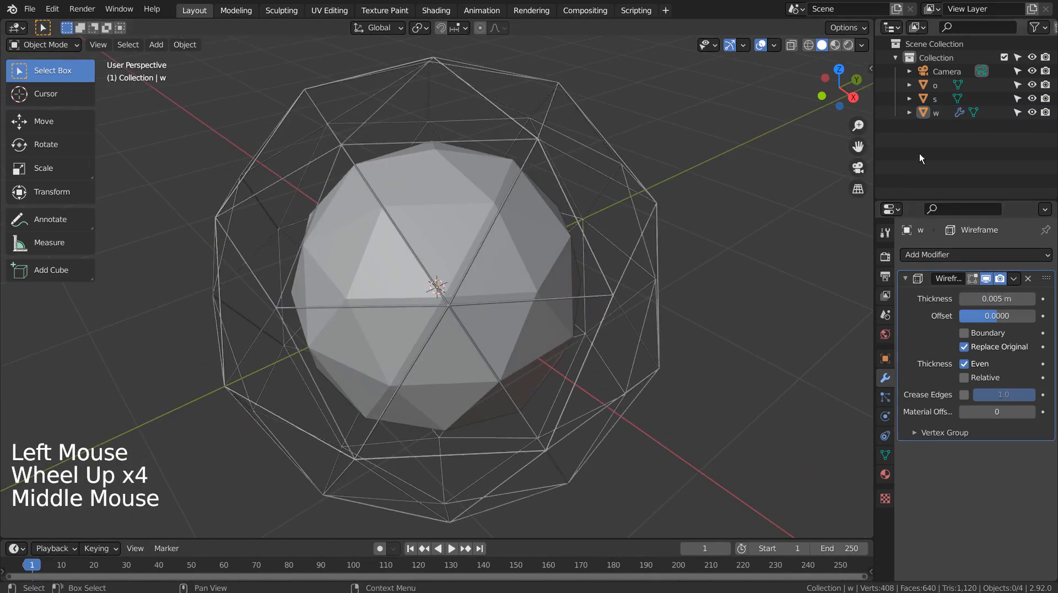
click(934, 98)
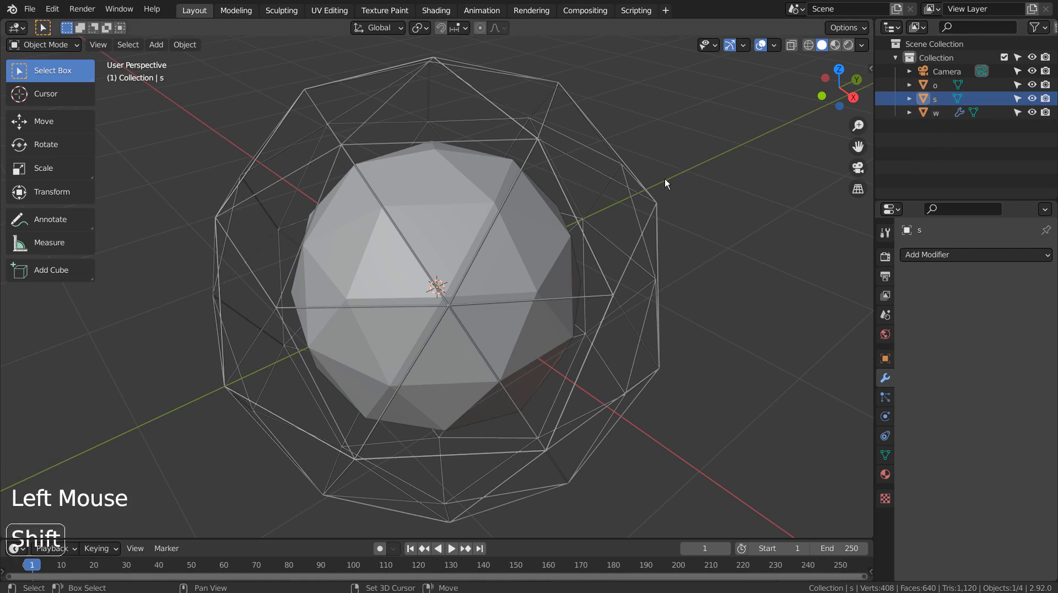
shift+click(655, 203)
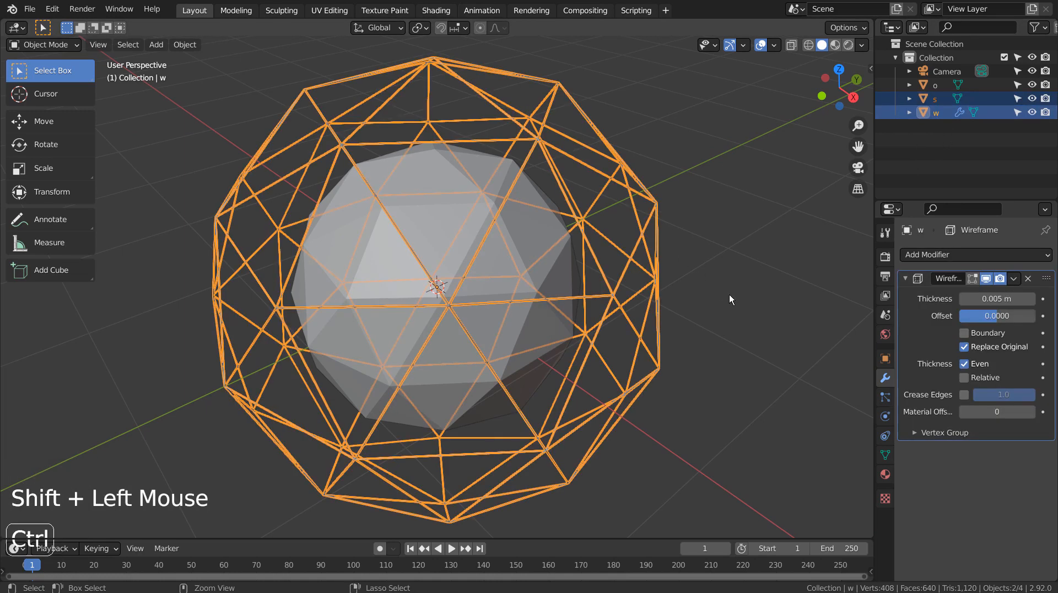
key(ctrl+p)
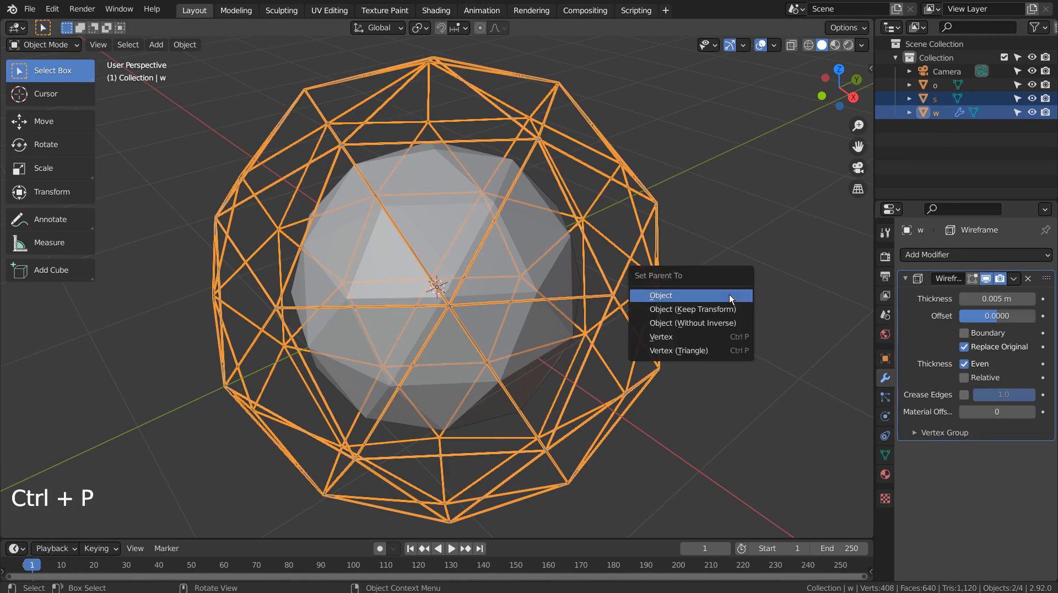
click(729, 295)
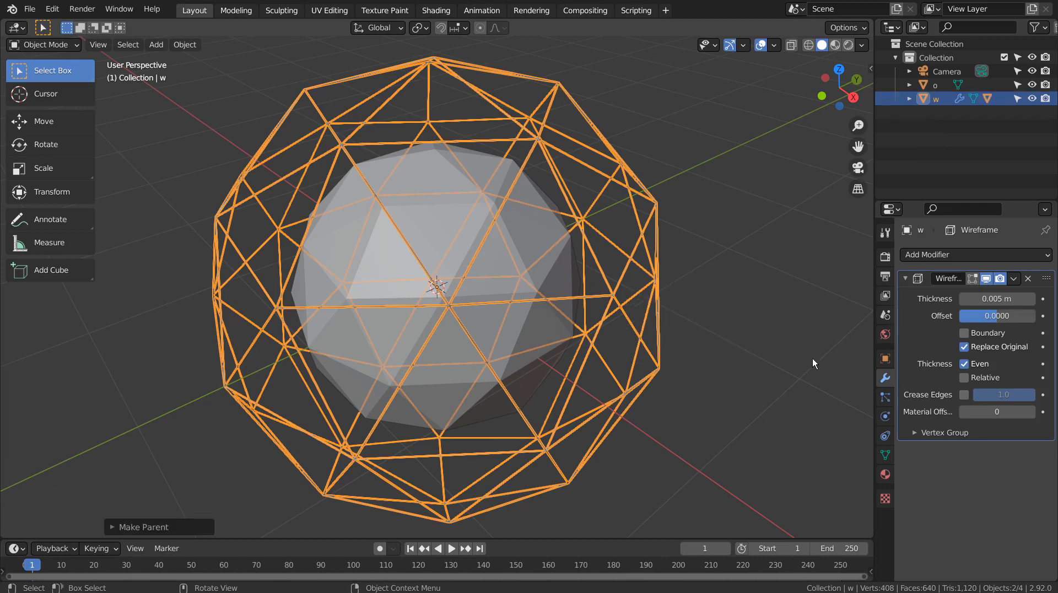
- Set the instancing of w to Vertices so the small sphere repeats at every wireframe corner
click(887, 362)
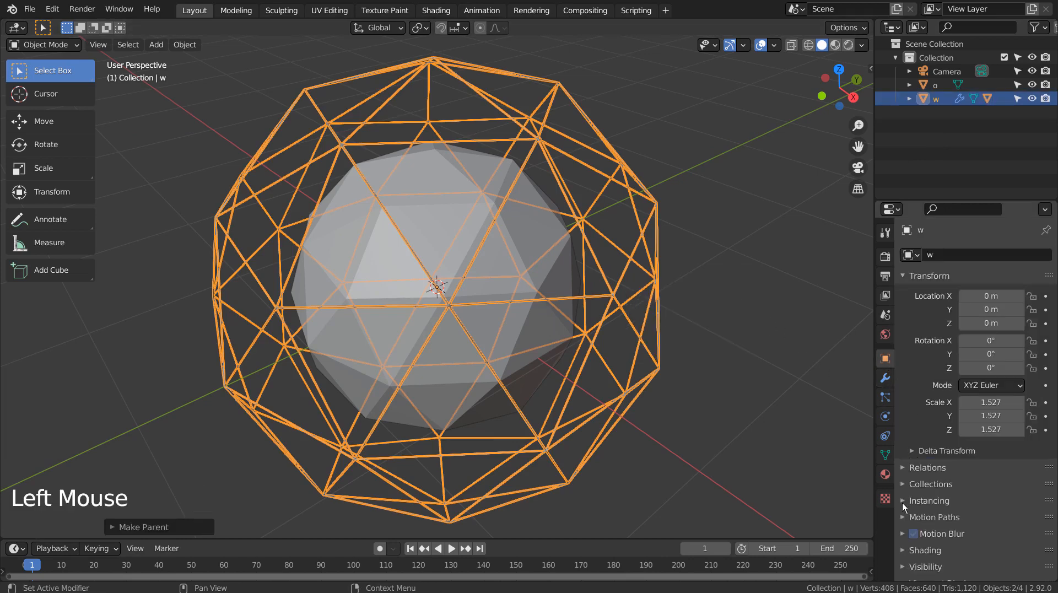
click(926, 501)
click(982, 523)
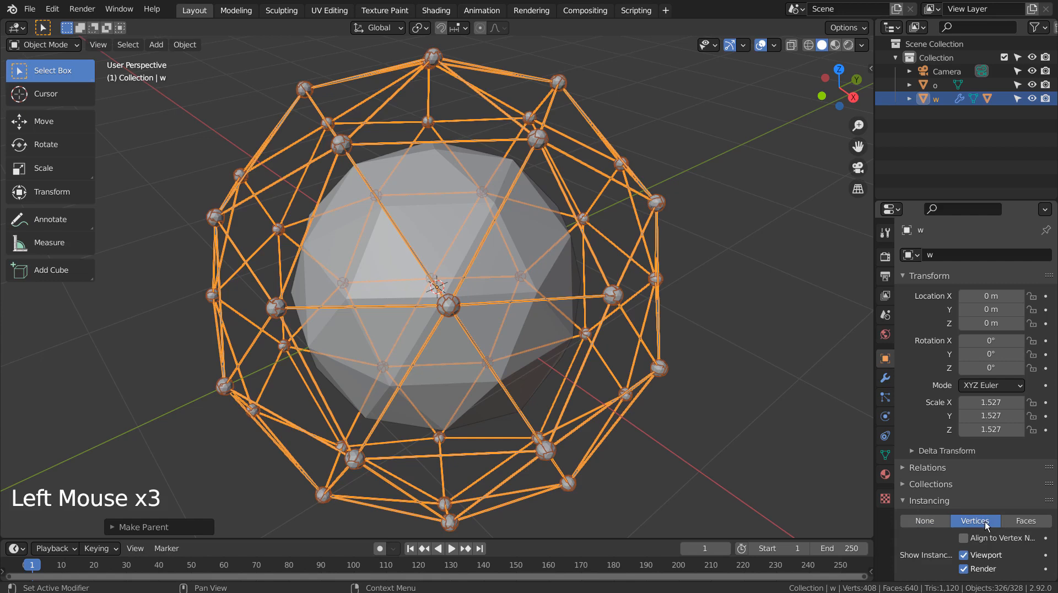
click(756, 342)
middle_drag(729, 396, 716, 369)
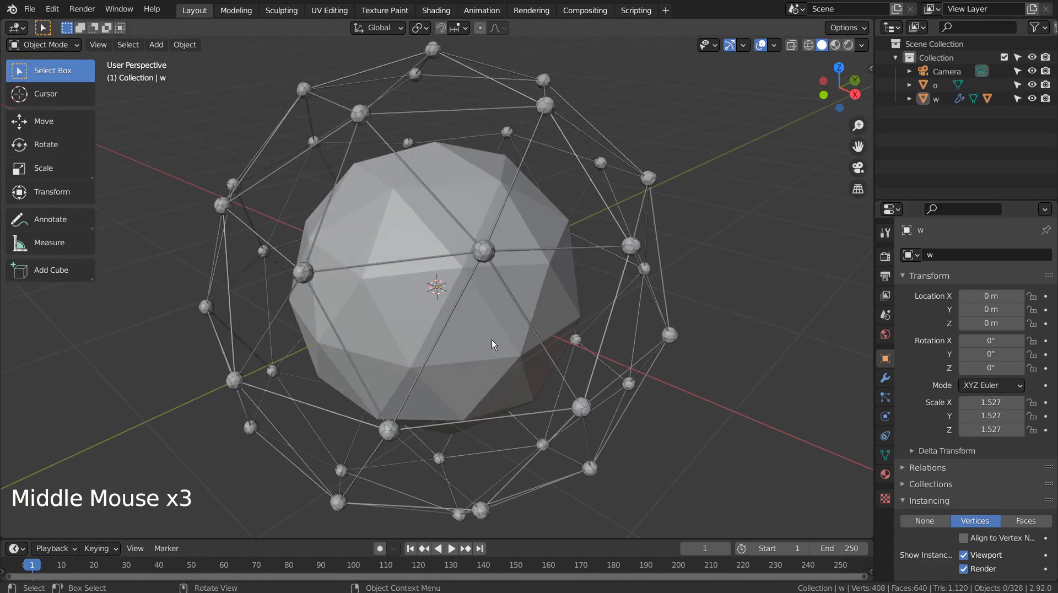
- Give the central sphere o a new material with a golden base color (H 0.097, S 0.884, V 0.800) and show material preview shading
click(492, 340)
click(886, 474)
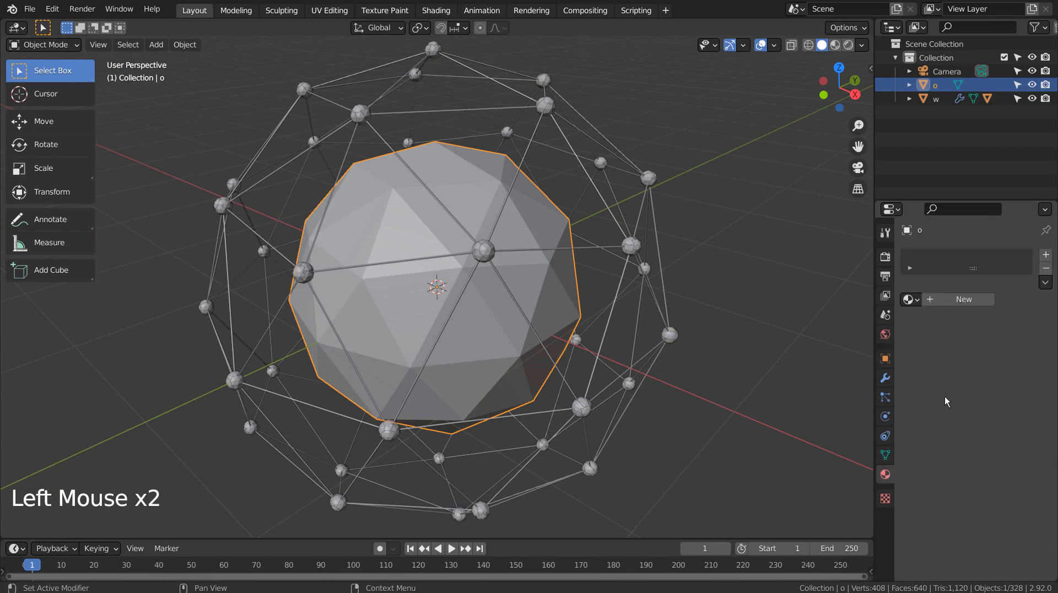
click(970, 300)
click(835, 45)
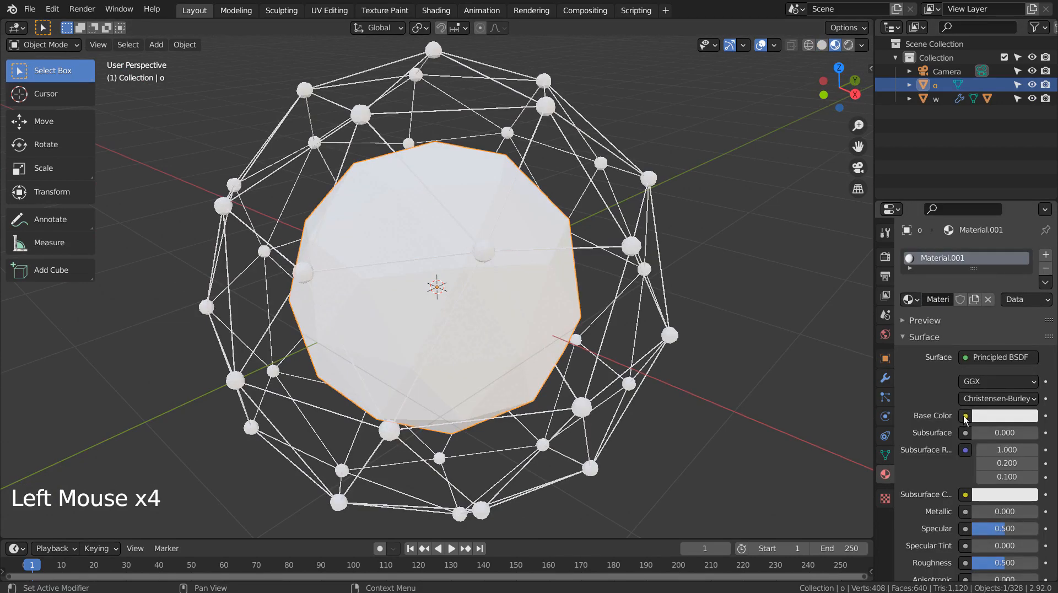
click(997, 420)
click(944, 292)
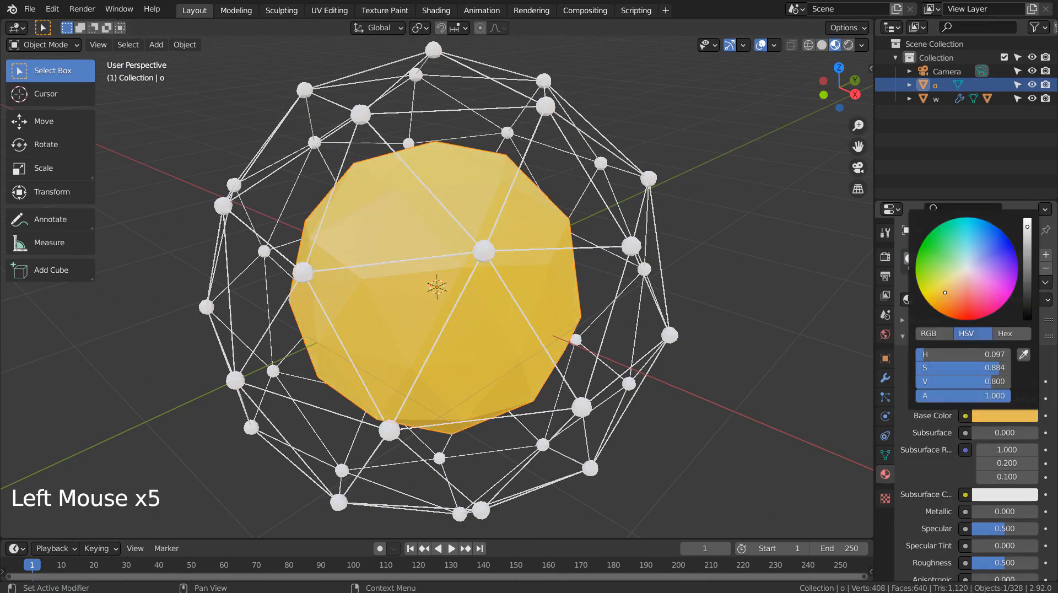
- Set the gold material's Metallic to about 0.942 and its Roughness to about 0.079
drag(987, 516, 1034, 516)
drag(1005, 563, 978, 563)
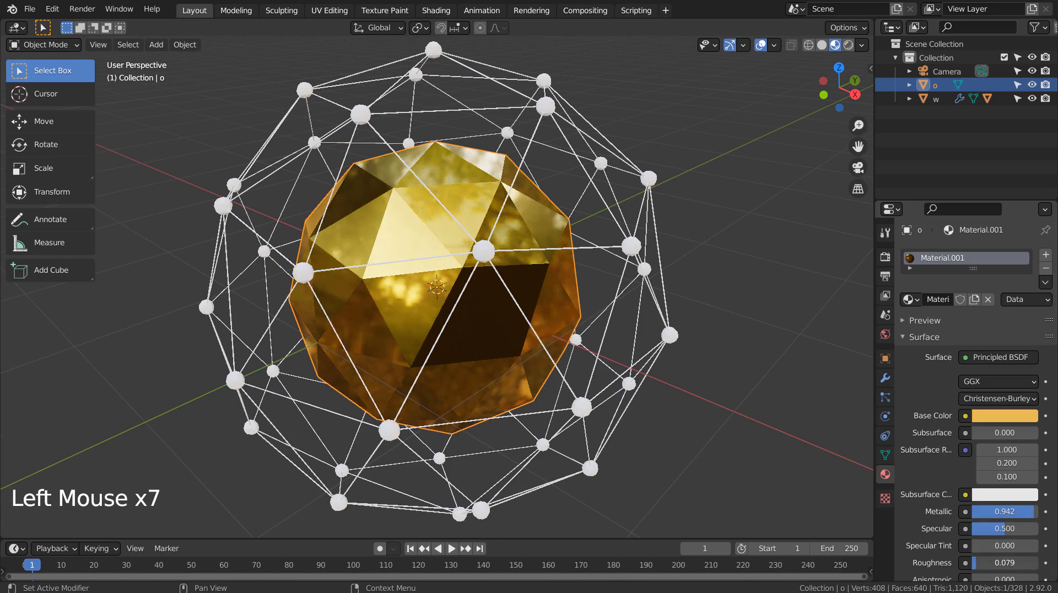
click(754, 429)
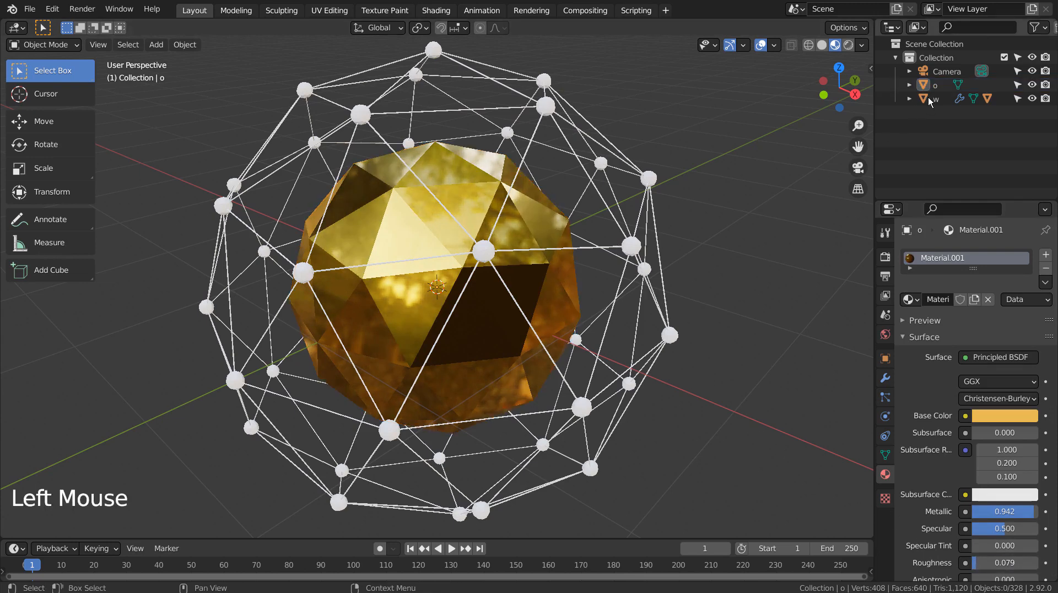
- Create a new material with a bright blue base color on the small sphere s nested under w
click(910, 99)
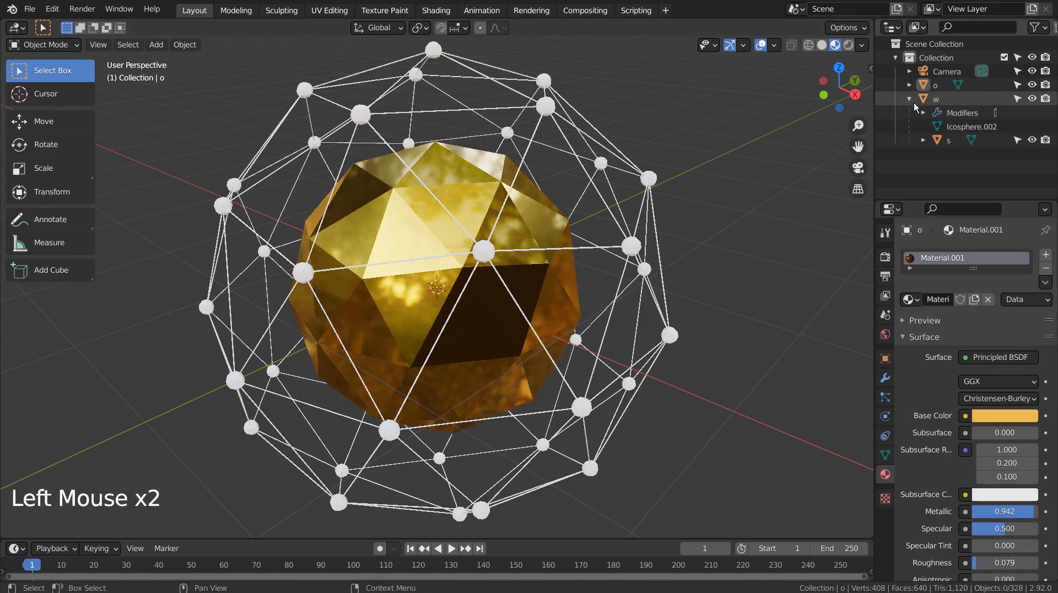
click(937, 140)
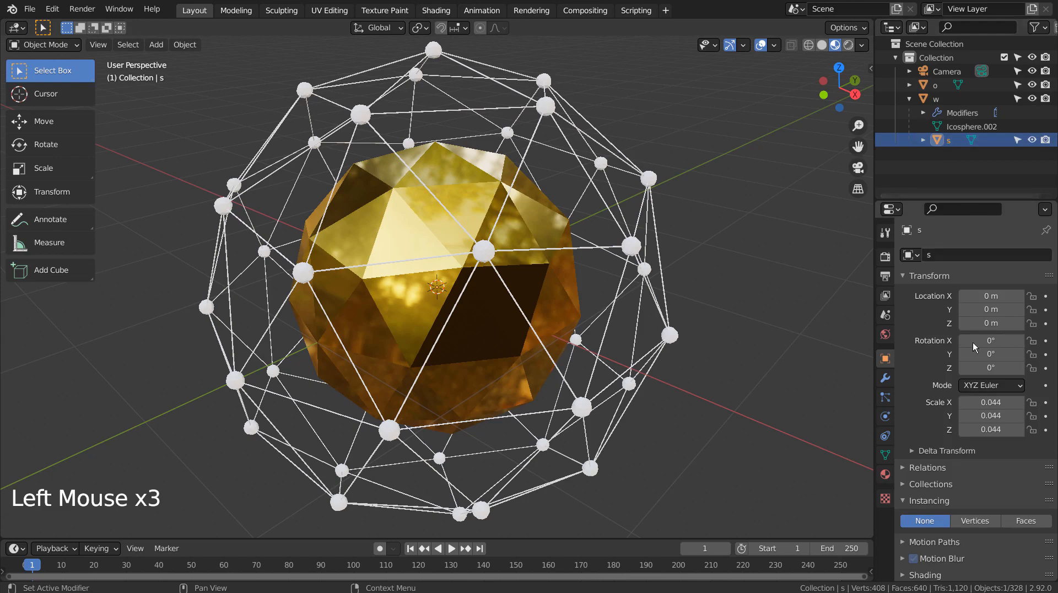
click(885, 473)
click(964, 299)
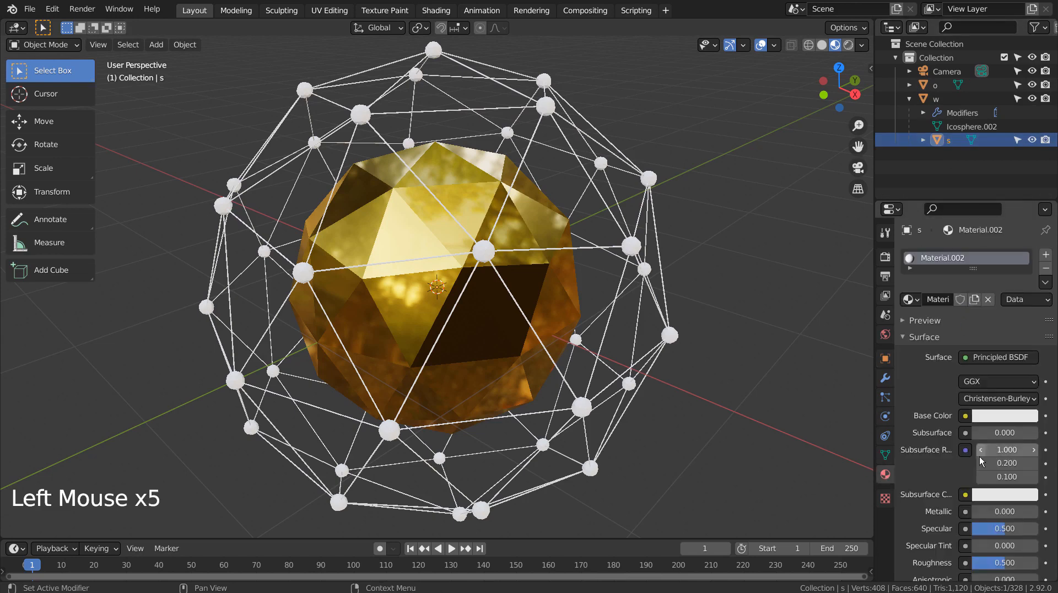
click(999, 415)
click(991, 224)
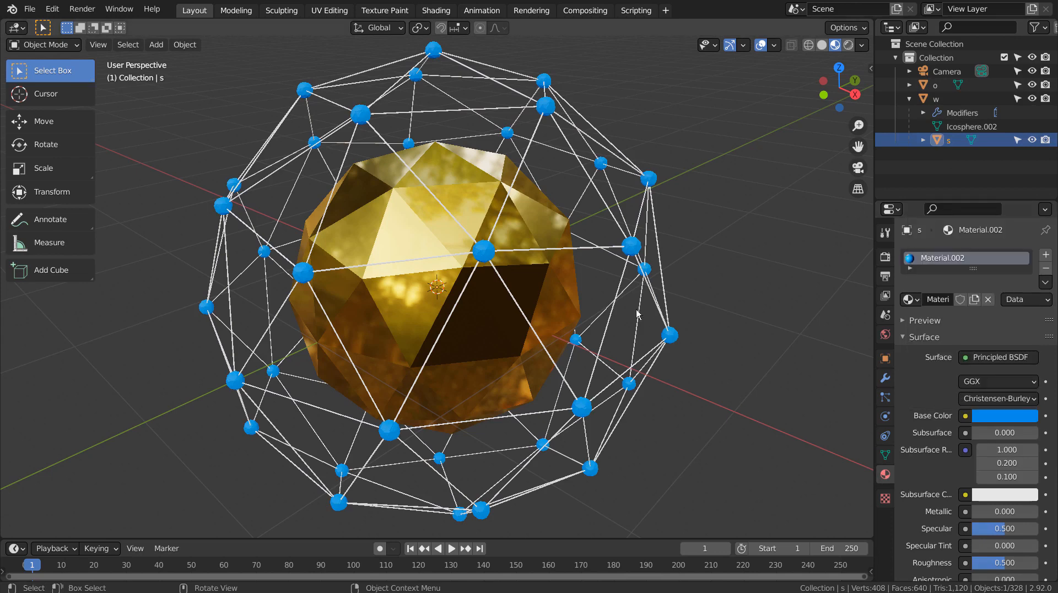
- Set the blue material's Metallic to about 0.959 and its Roughness to about 0.153
drag(977, 510, 1032, 511)
drag(1020, 563, 1000, 563)
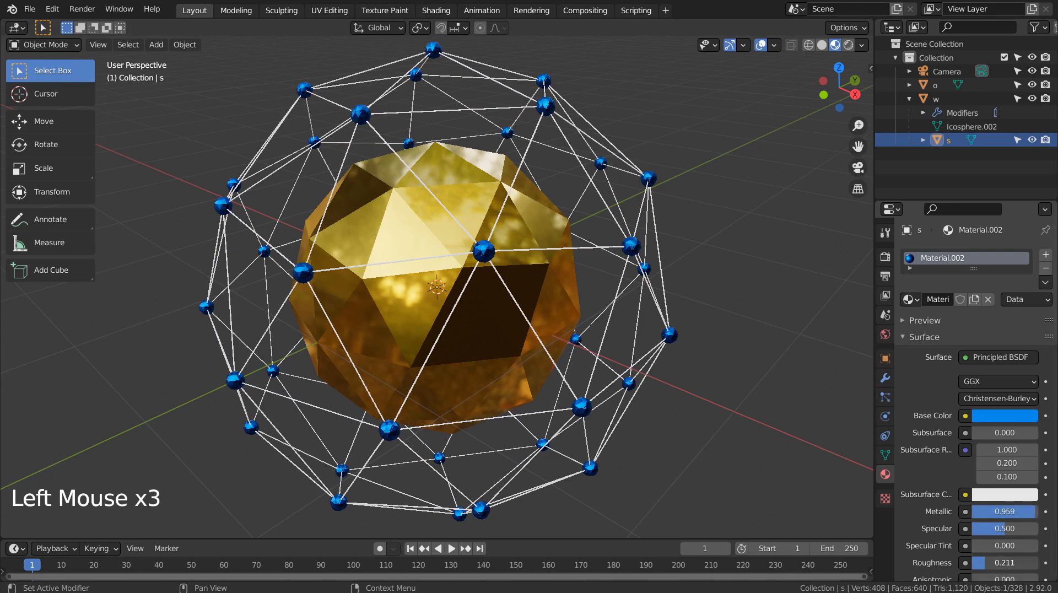
click(764, 432)
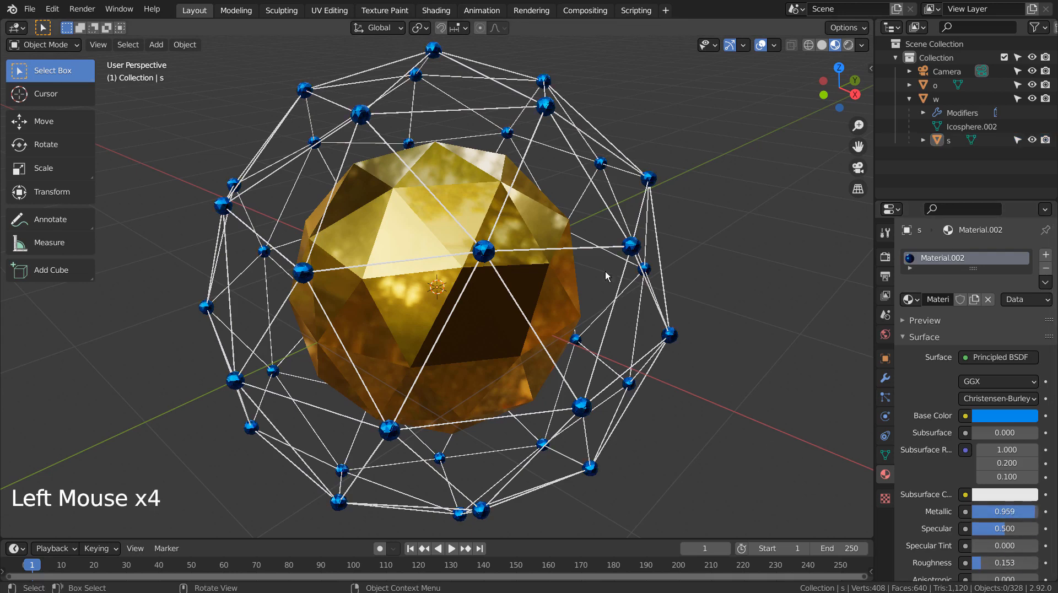
- Duplicate the wireframe sphere w in place and scale the copy up into a larger cage around the existing one
click(596, 257)
key(shift+d)
key(s)
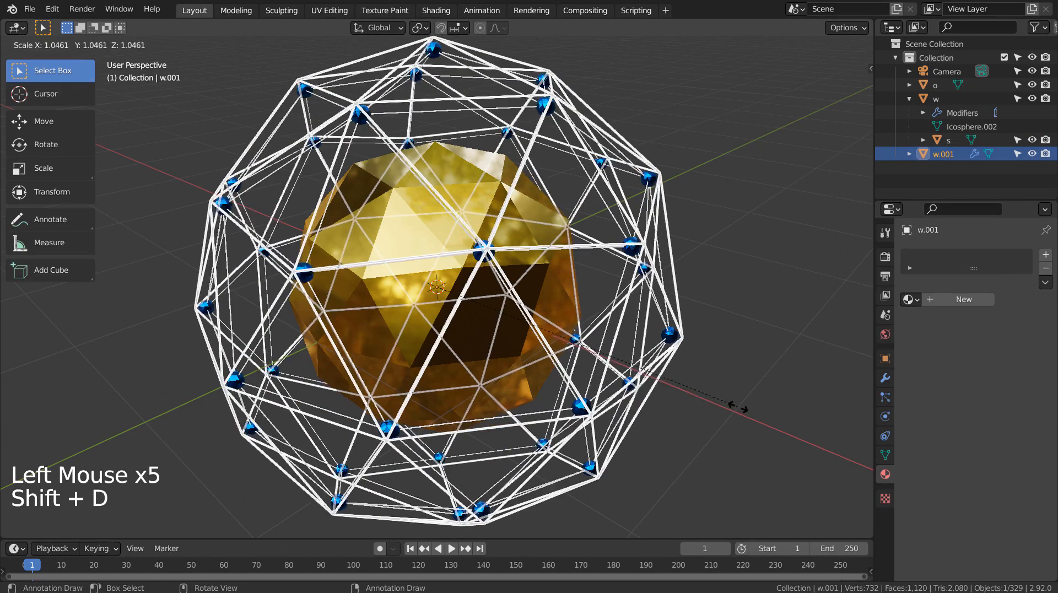
click(823, 409)
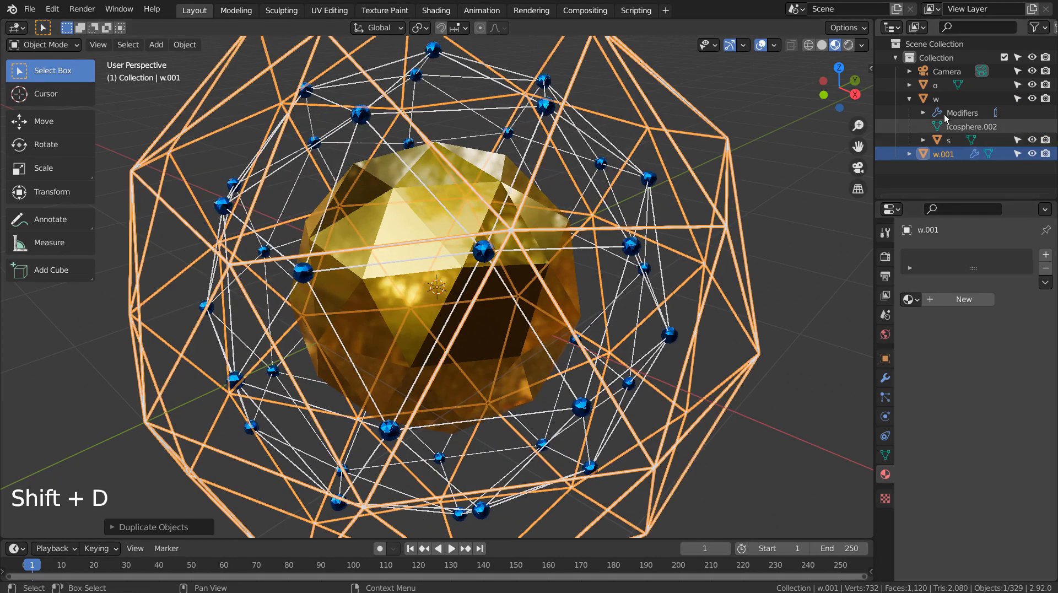
- Duplicate the gold core o in place and scale the copy down to about 0.067
click(949, 140)
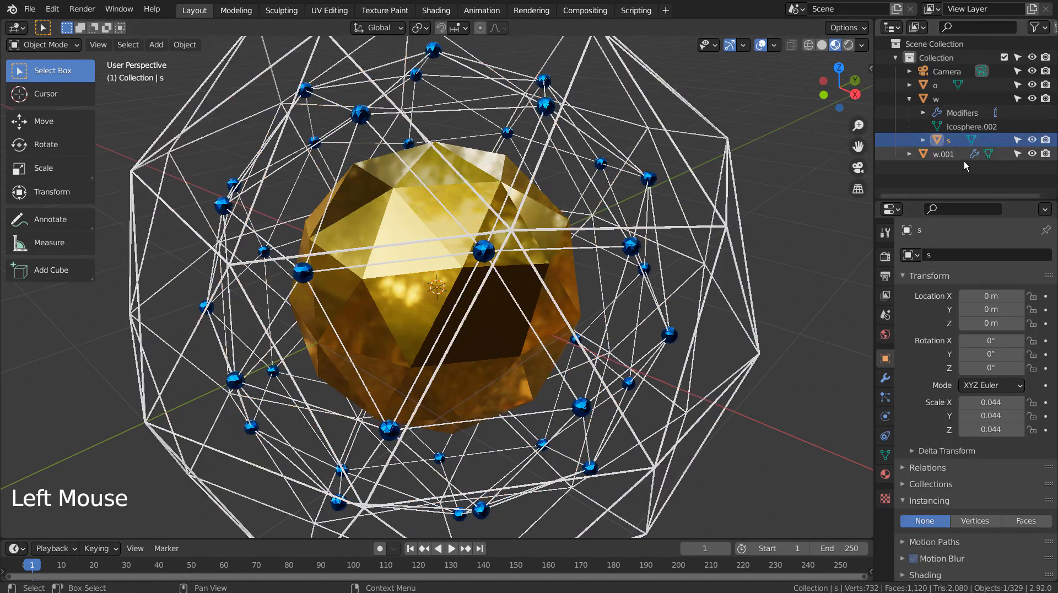
click(911, 99)
click(521, 314)
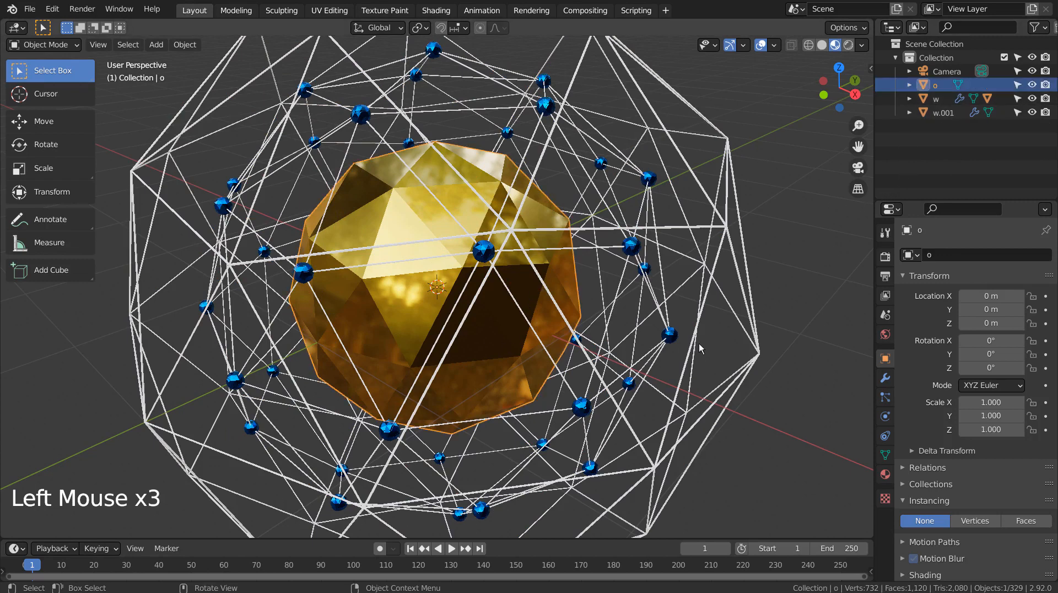
key(shift+d)
key(s)
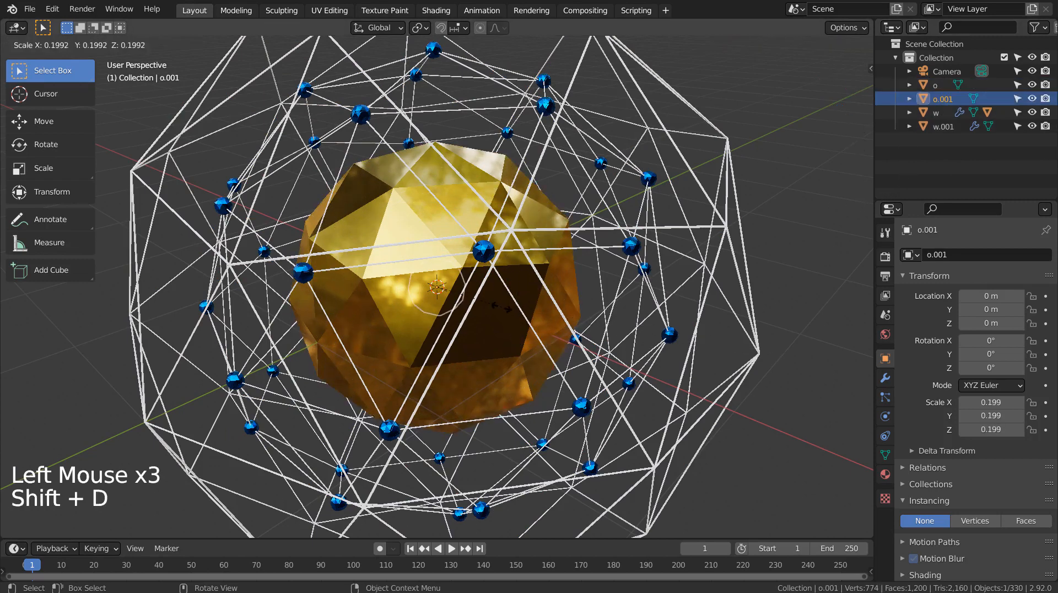
click(450, 295)
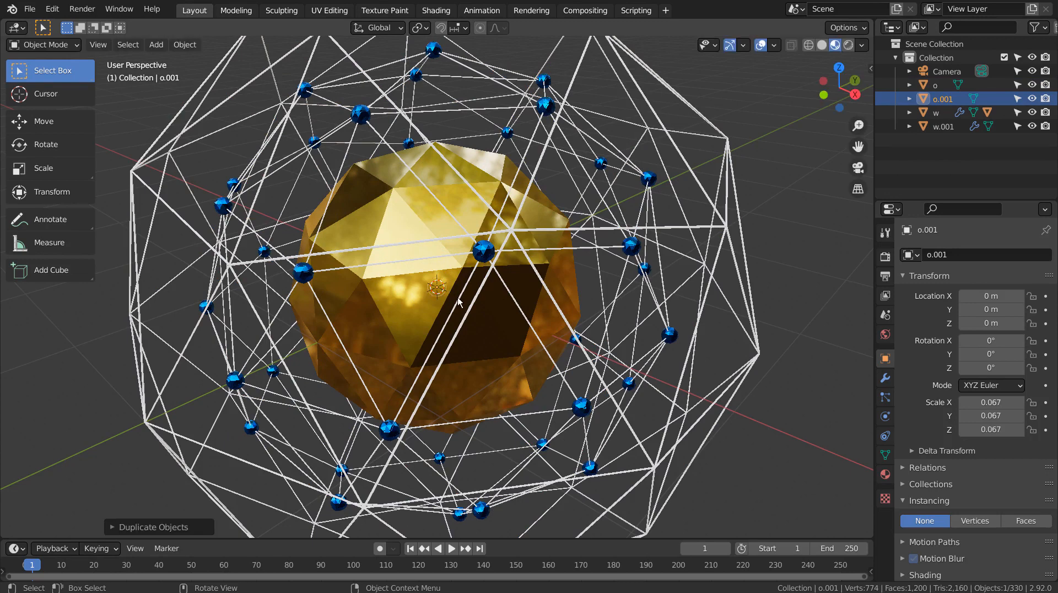
- Rename the small duplicate of the gold core as sr
click(948, 100)
double_click(948, 100)
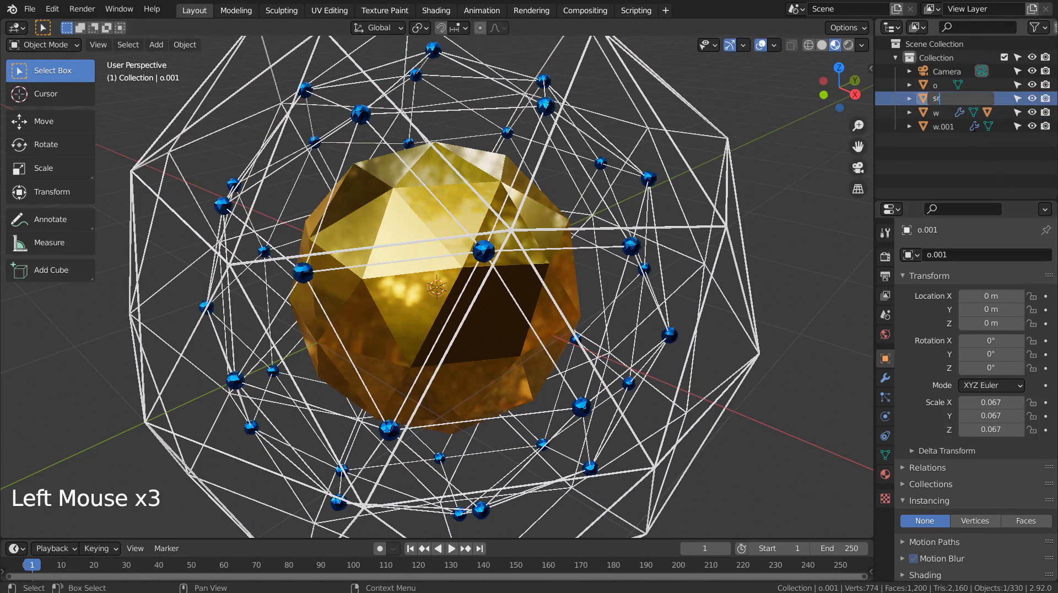
text(sr)
key(Return)
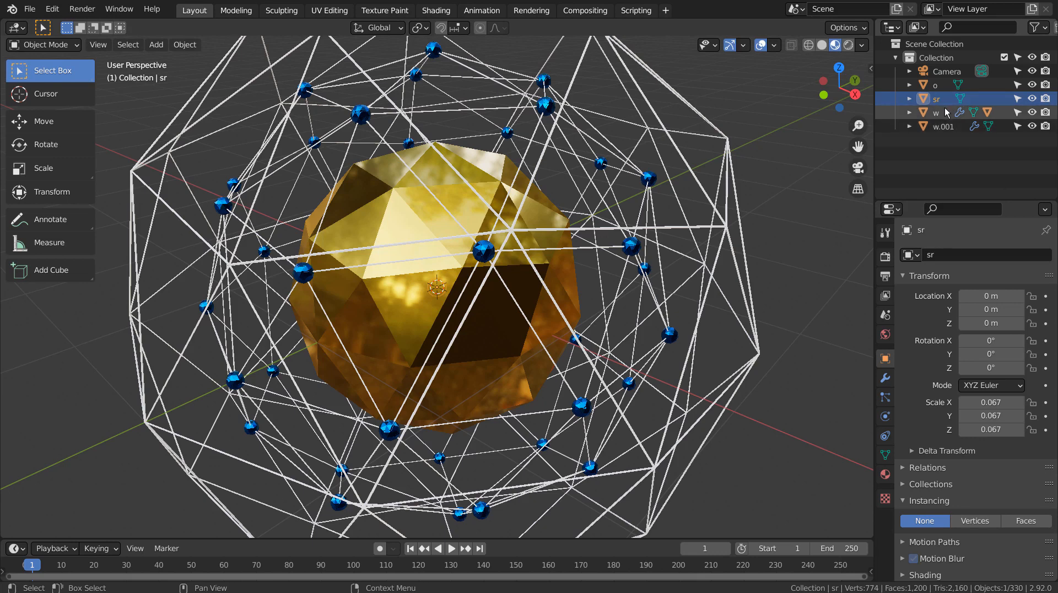
- Parent the small sphere sr to the outer cage w.001 so it is instanced on the cage's vertices
shift+click(732, 228)
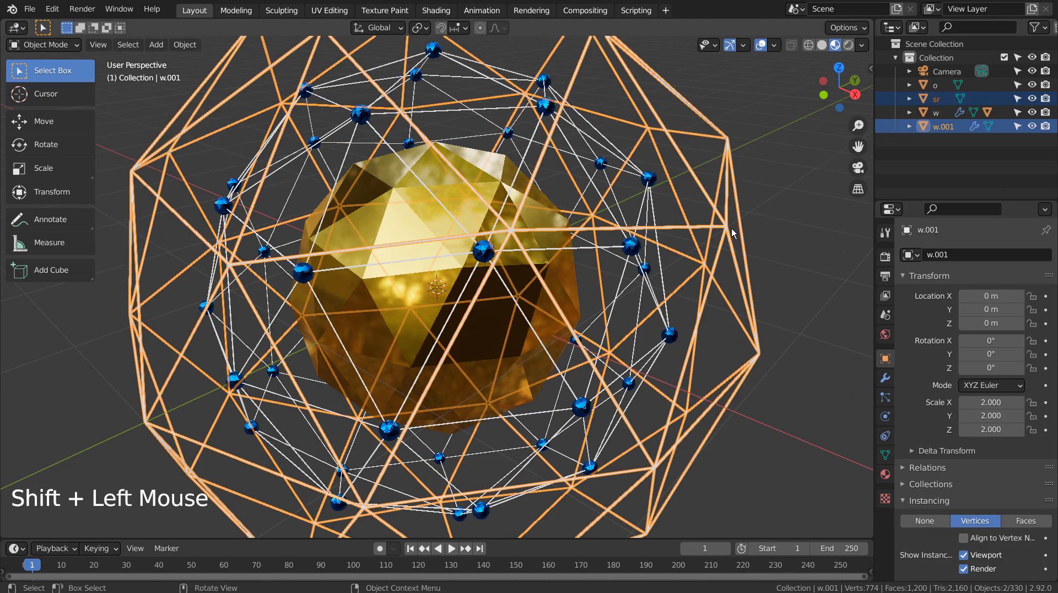
key(ctrl+p)
click(732, 228)
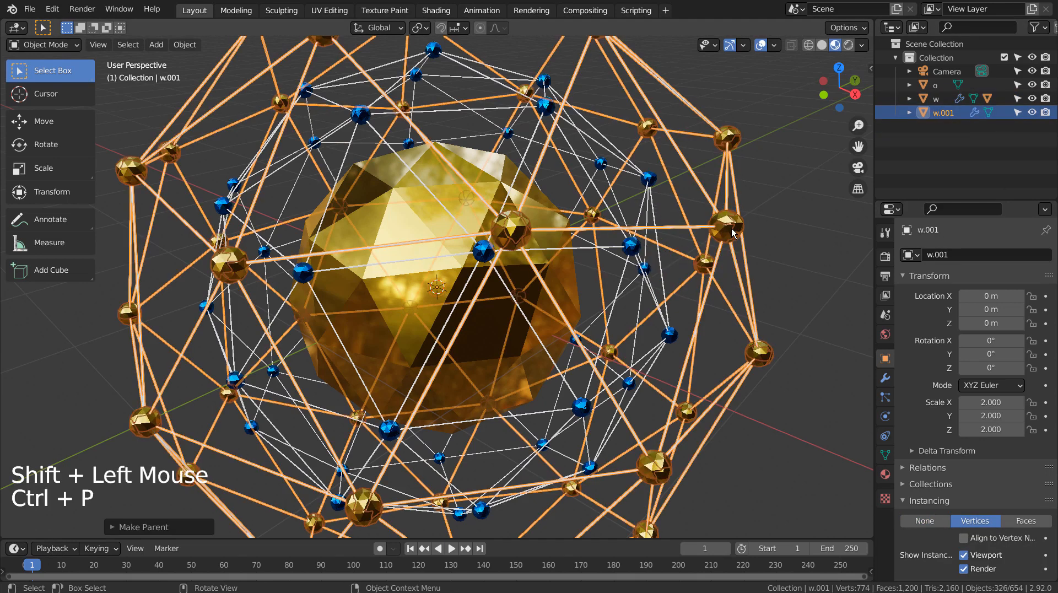
click(734, 236)
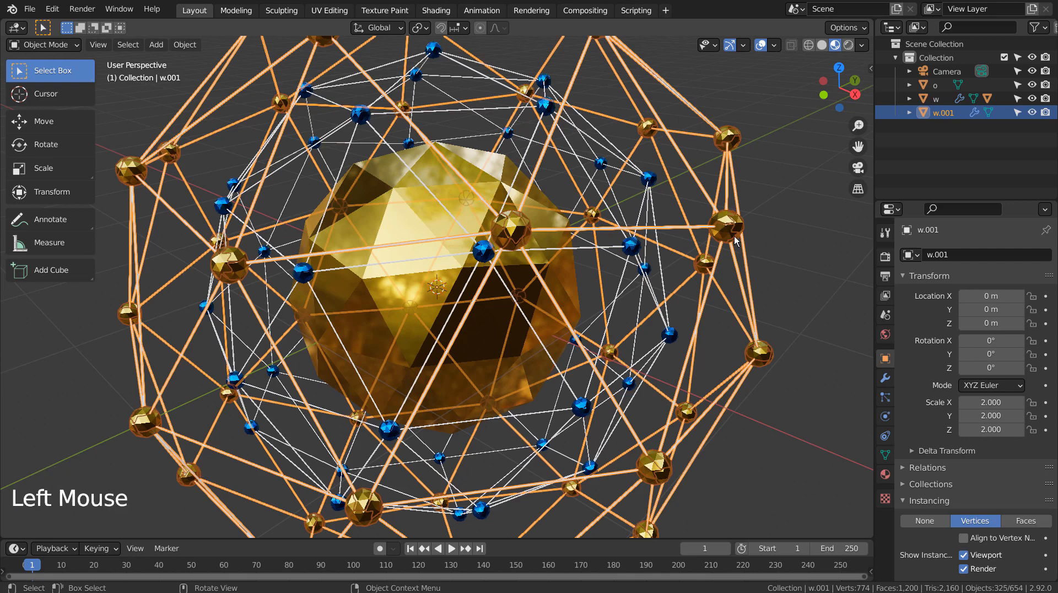
- Make sr's gold material single-user and set its base color to a pinkish red with hue 0.960 and saturation 0.916
click(910, 113)
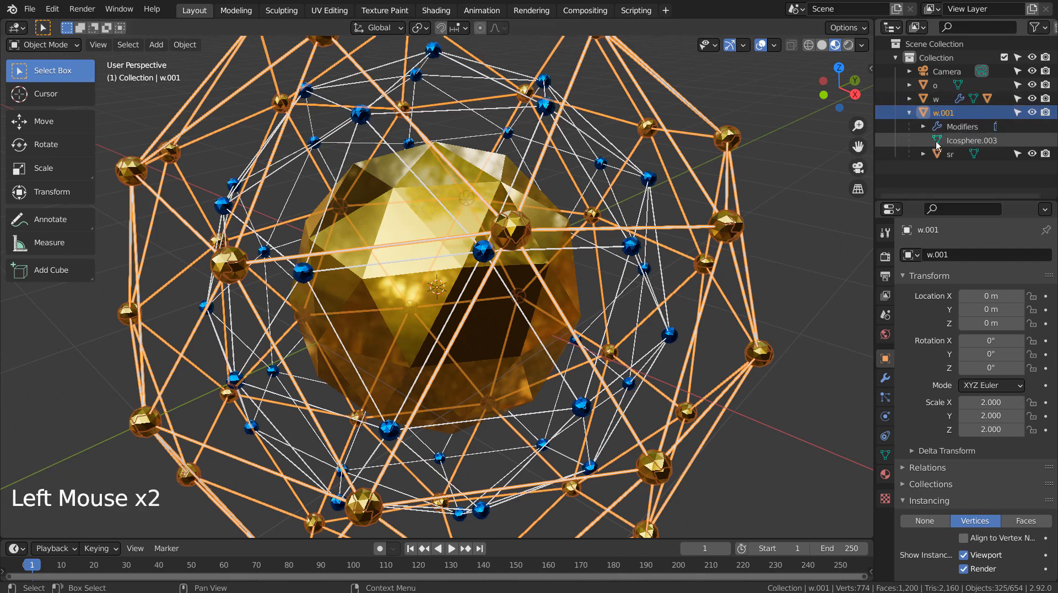
click(949, 154)
click(885, 474)
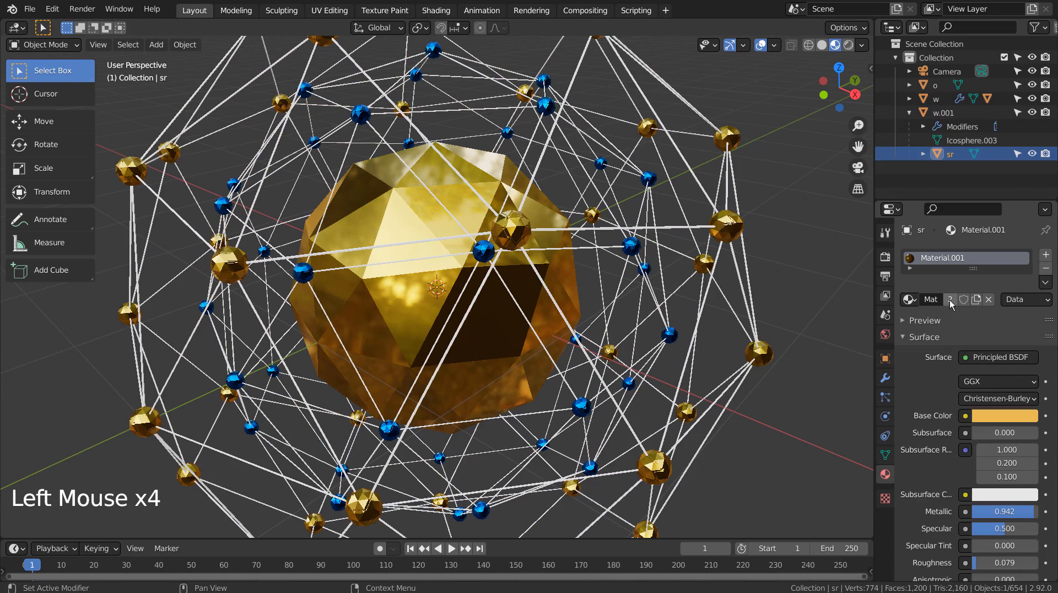
click(951, 300)
click(993, 415)
drag(977, 268, 981, 301)
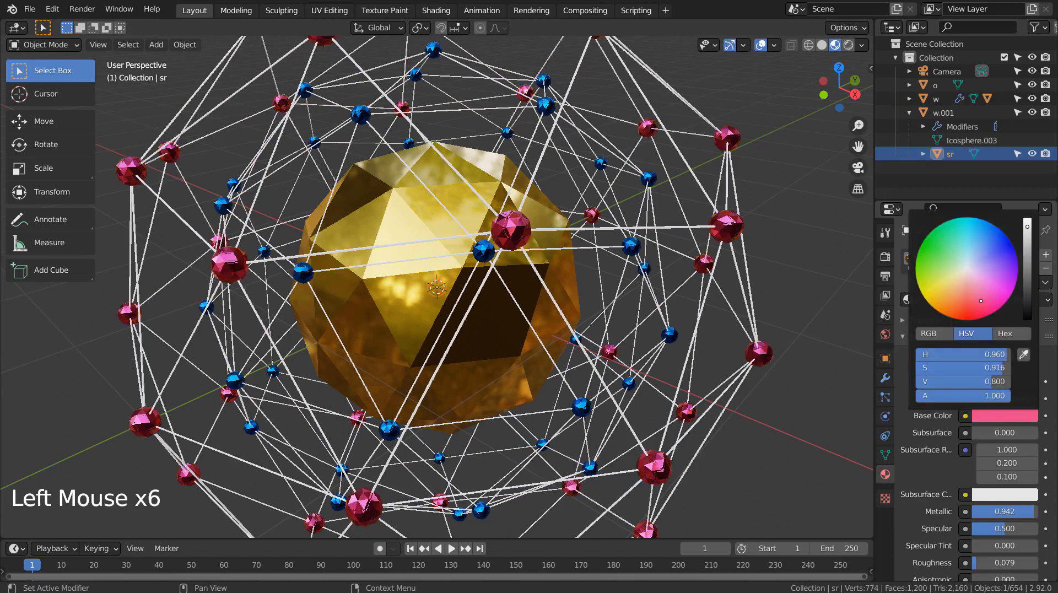
click(808, 326)
- Rotate the outer cage w.001 in the top view so its vertices are offset from the inner cage
click(754, 321)
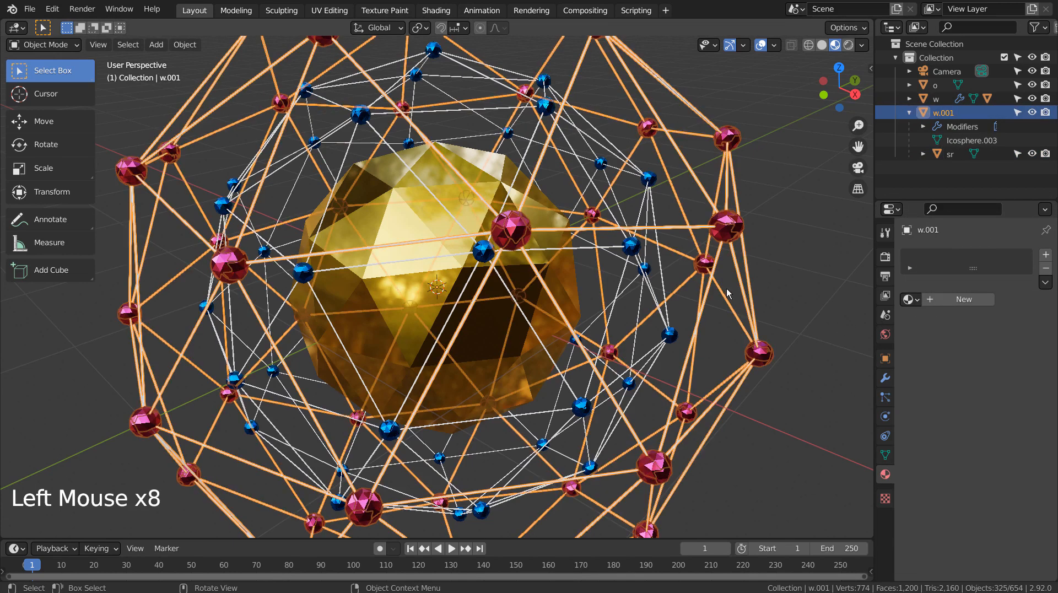
key(KP_7)
key(r)
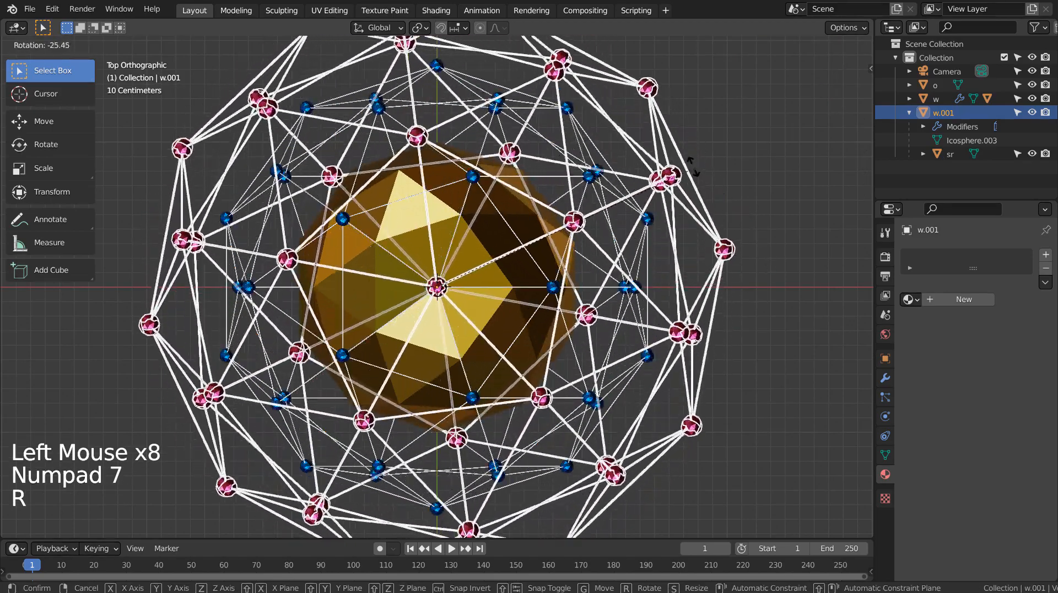
ctrl+click(670, 345)
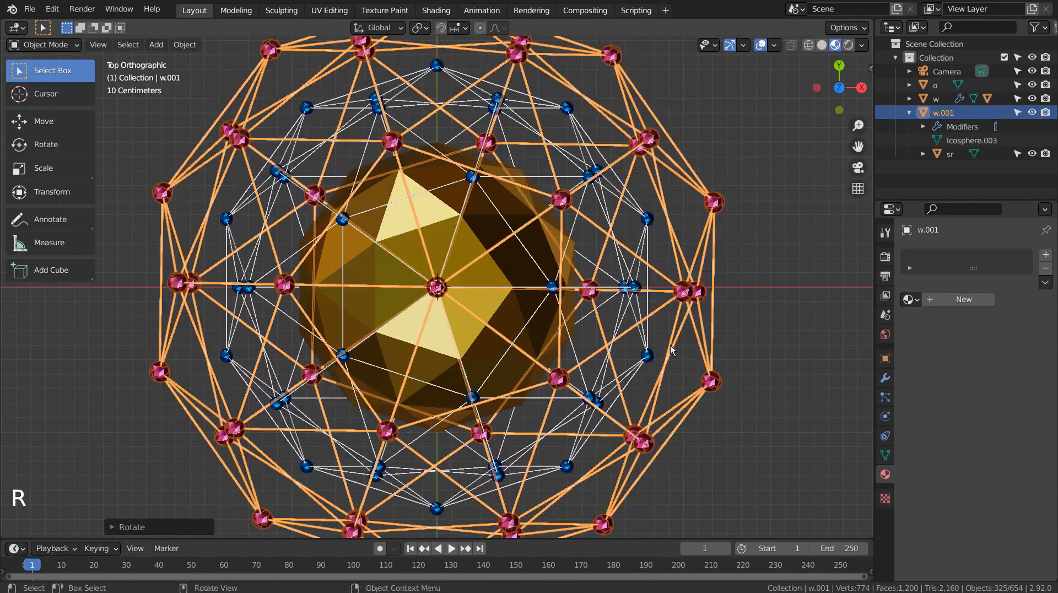
- Align the camera to an angled view of the object and move it back until the whole outer cage fits the frame
middle_drag(694, 453, 657, 349)
scroll(653, 342, down, 3)
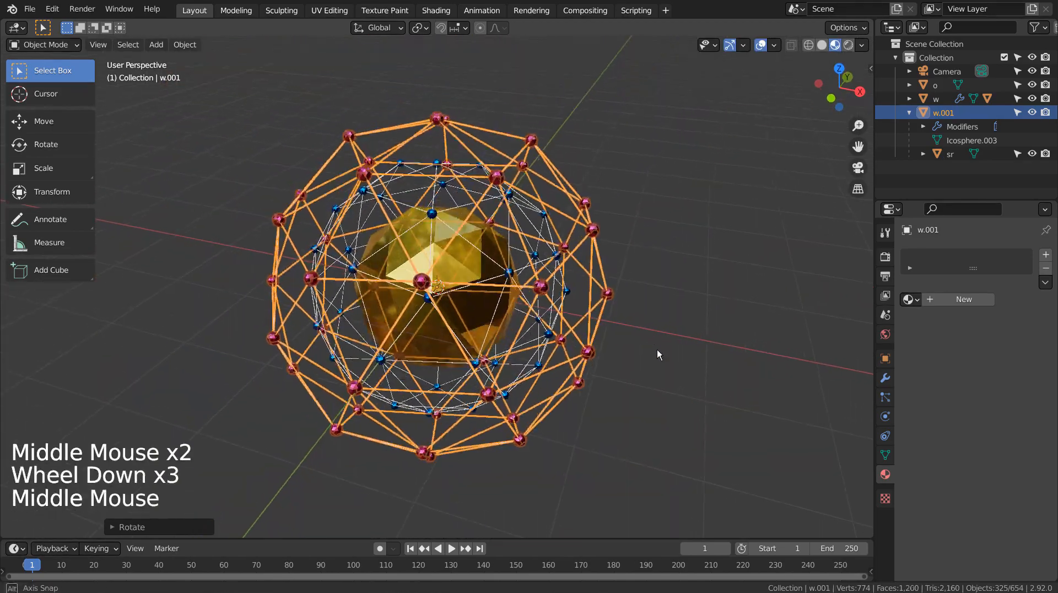
scroll(658, 351, down, 1)
click(658, 350)
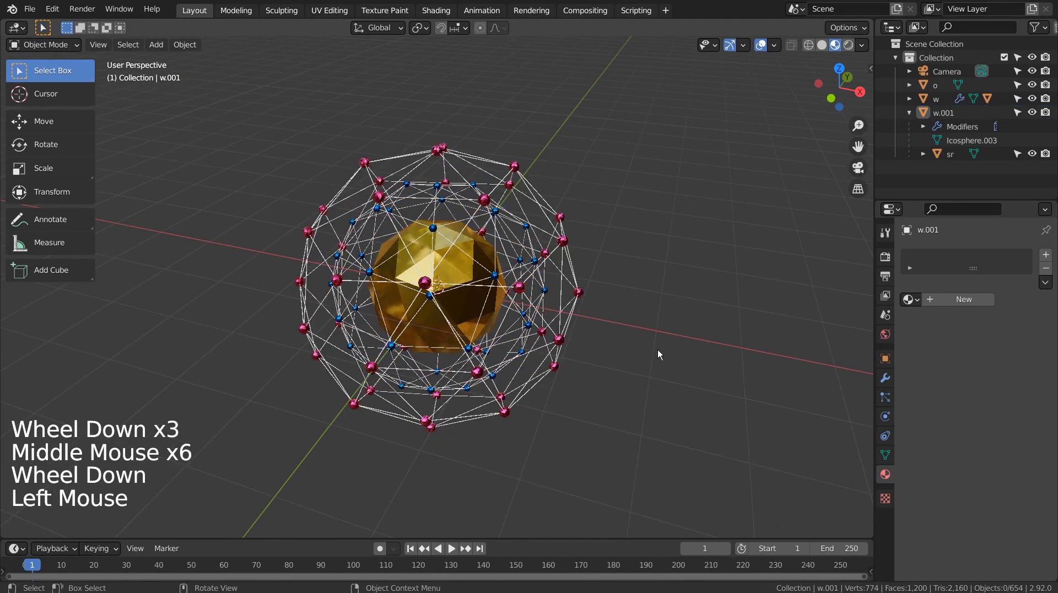
key(ctrl+alt+KP_0)
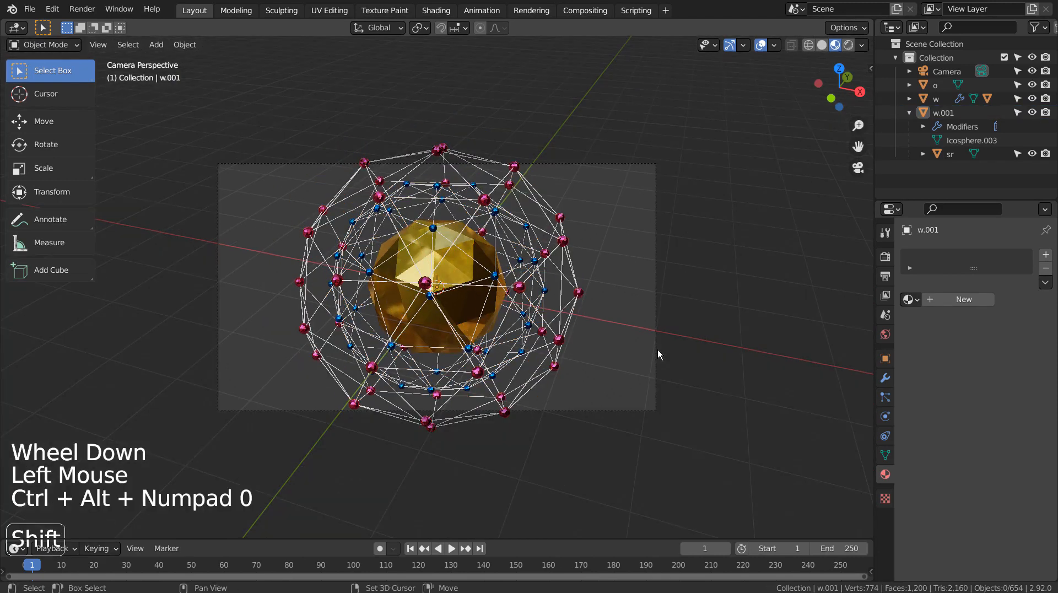
key(shift+grave)
click(658, 349)
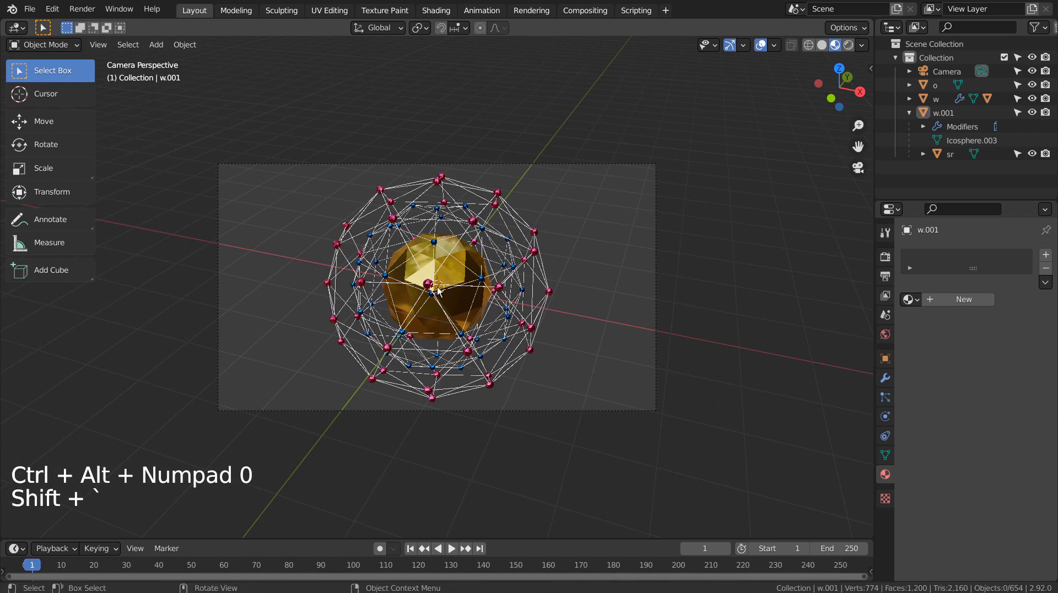
key(shift+a)
mouse_move(616, 268)
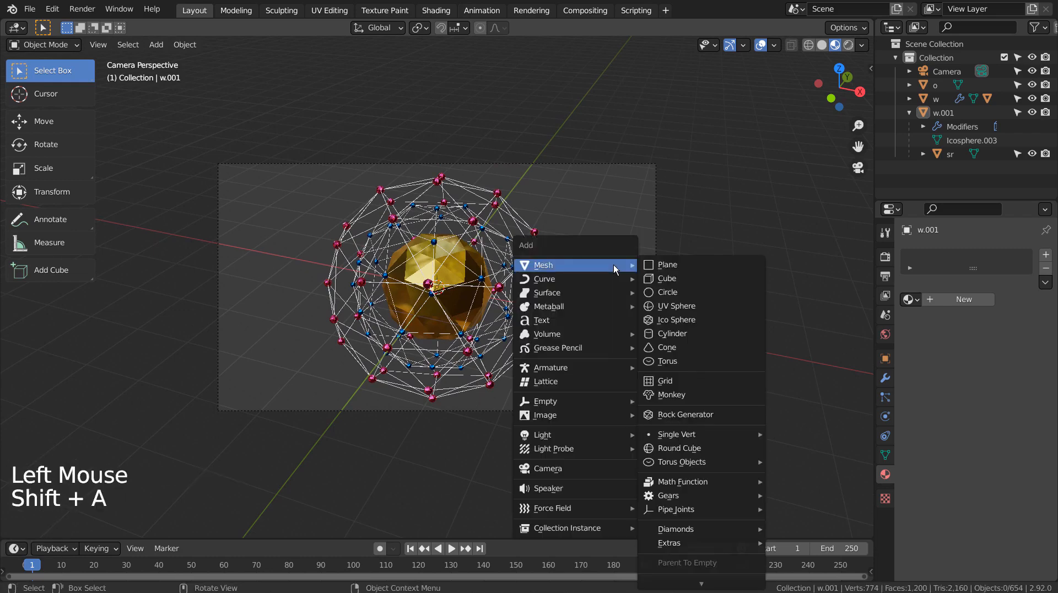
click(654, 280)
key(s)
click(238, 318)
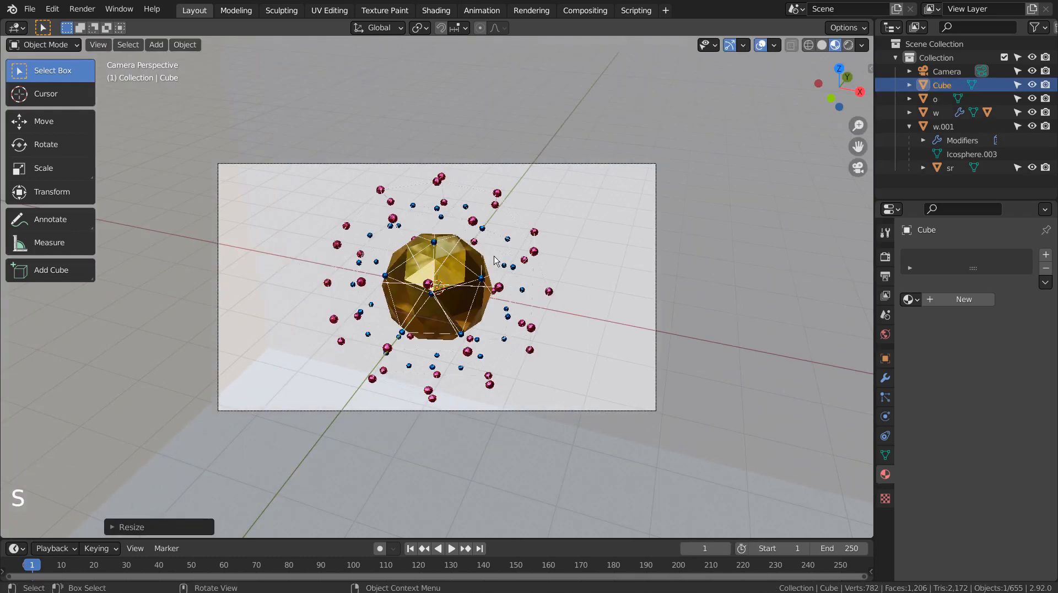
key(x)
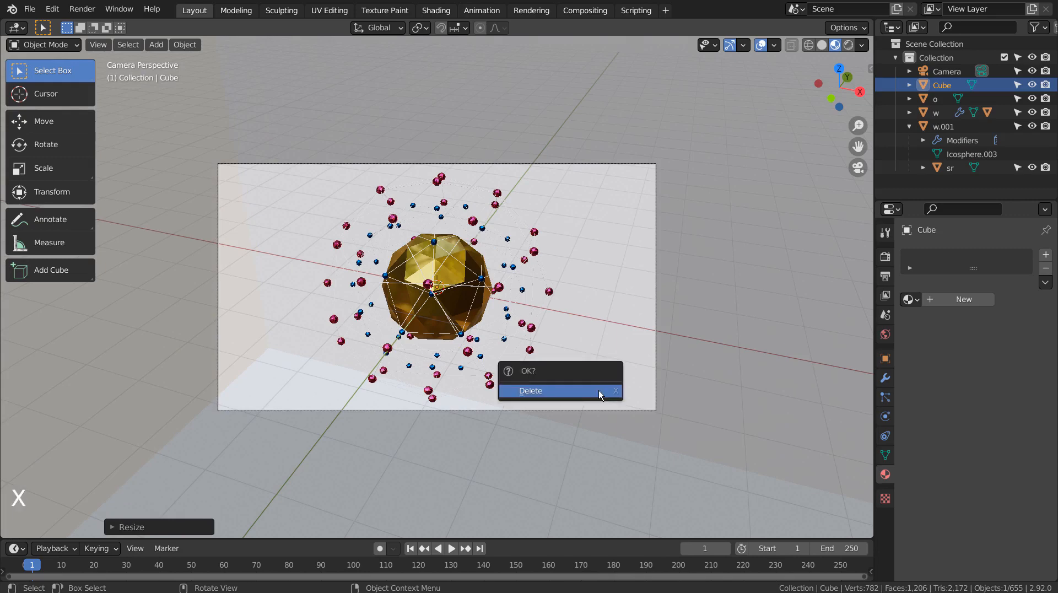
click(599, 390)
- Add a UV sphere and scale it up until it encloses both the object and the camera
key(shift+a)
mouse_move(584, 315)
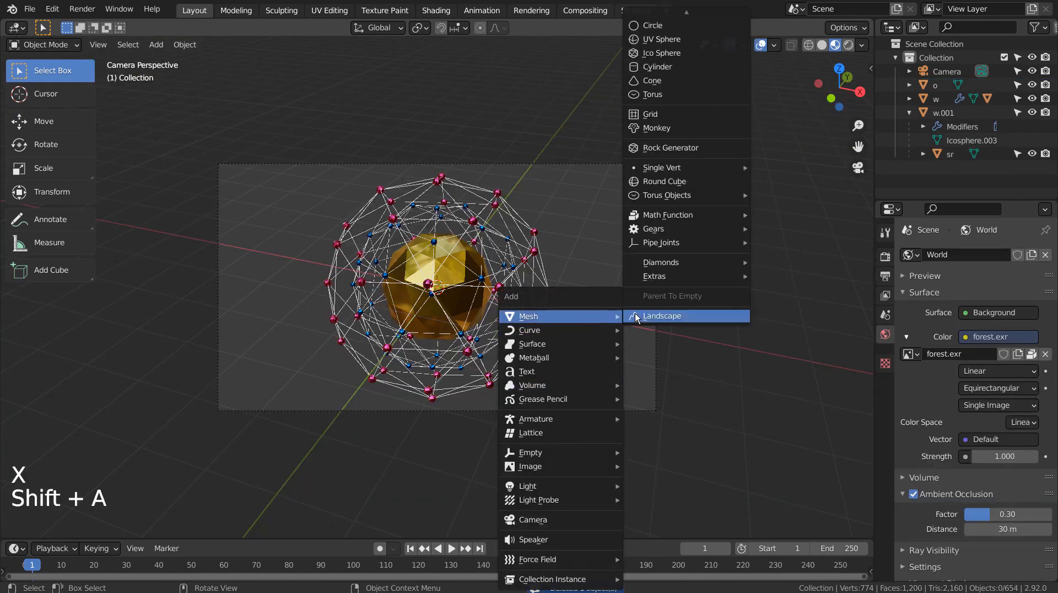
click(661, 39)
key(s)
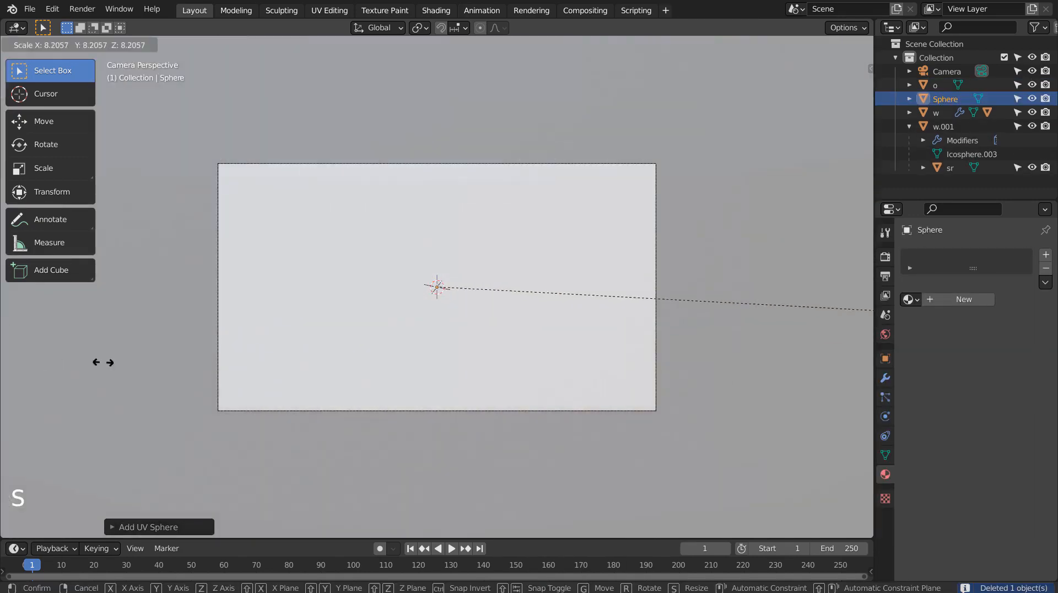
click(257, 303)
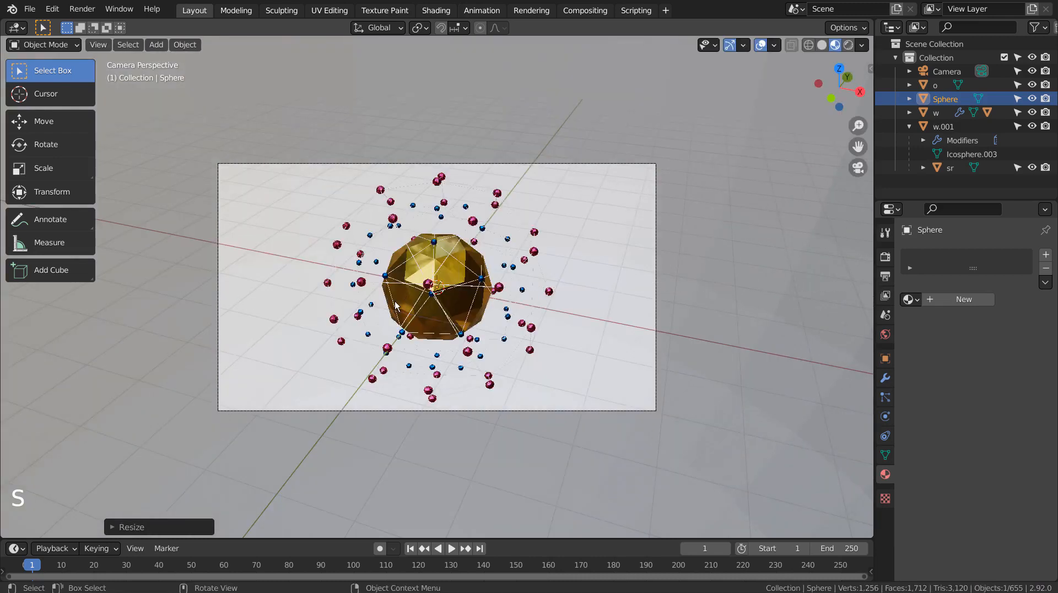
- Give the enclosing sphere a level 1 Subdivision Surface modifier and shade it smooth
key(ctrl+1)
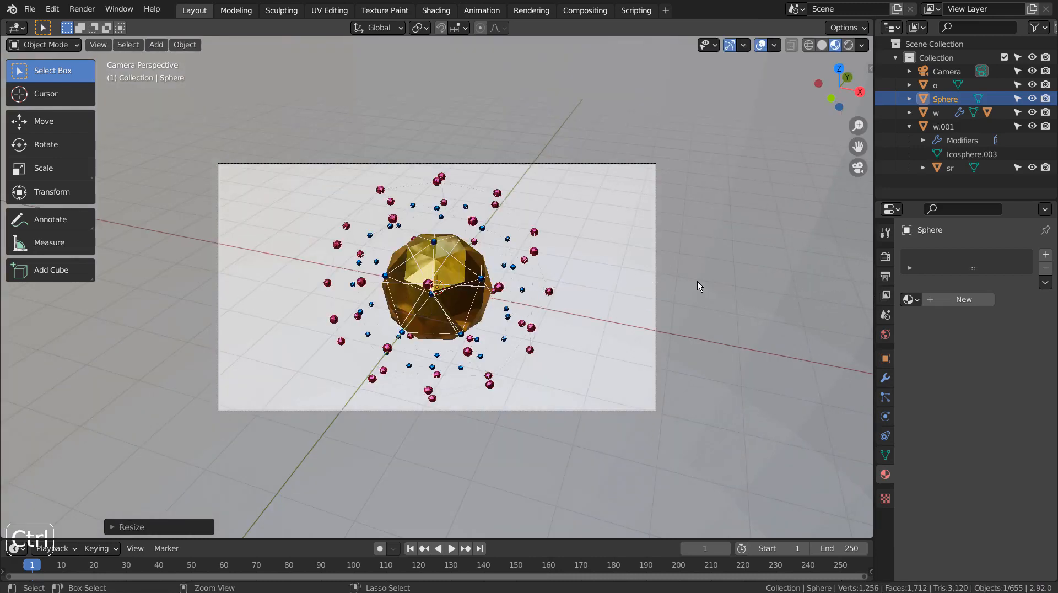
right_click(696, 285)
click(698, 284)
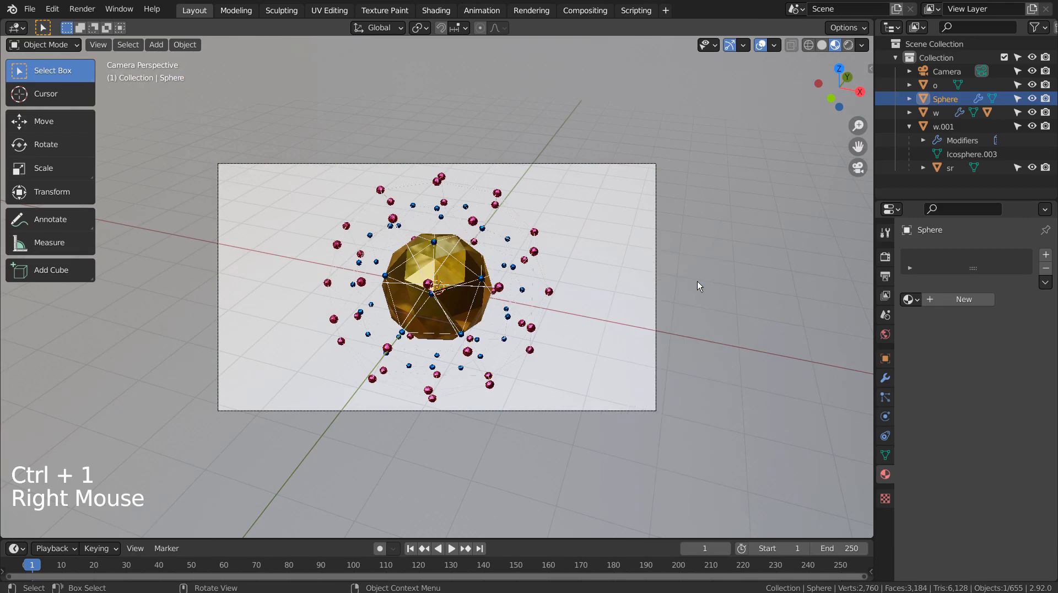
- Switch the viewport to rendered shading, create a new material on the enclosing sphere and open its base color
click(849, 45)
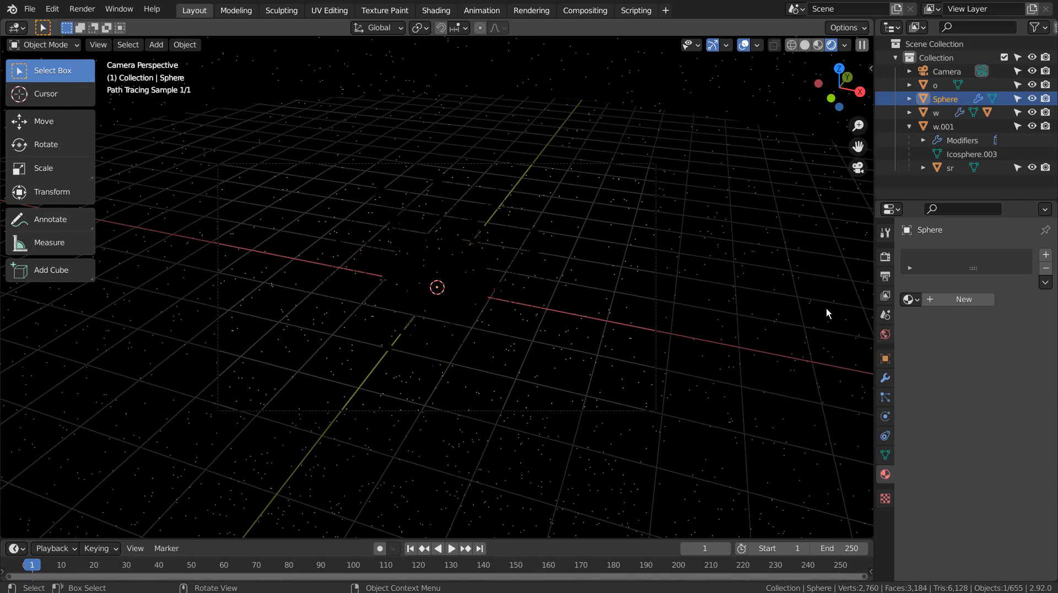
click(964, 300)
click(1005, 415)
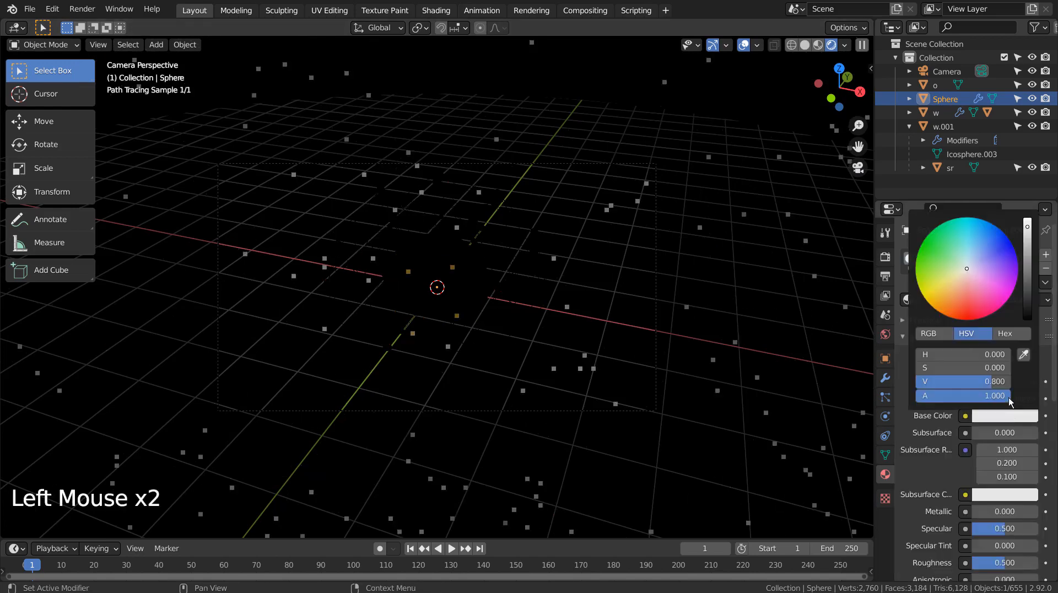
- Set the strength of the forest.exr world background to 0
click(885, 335)
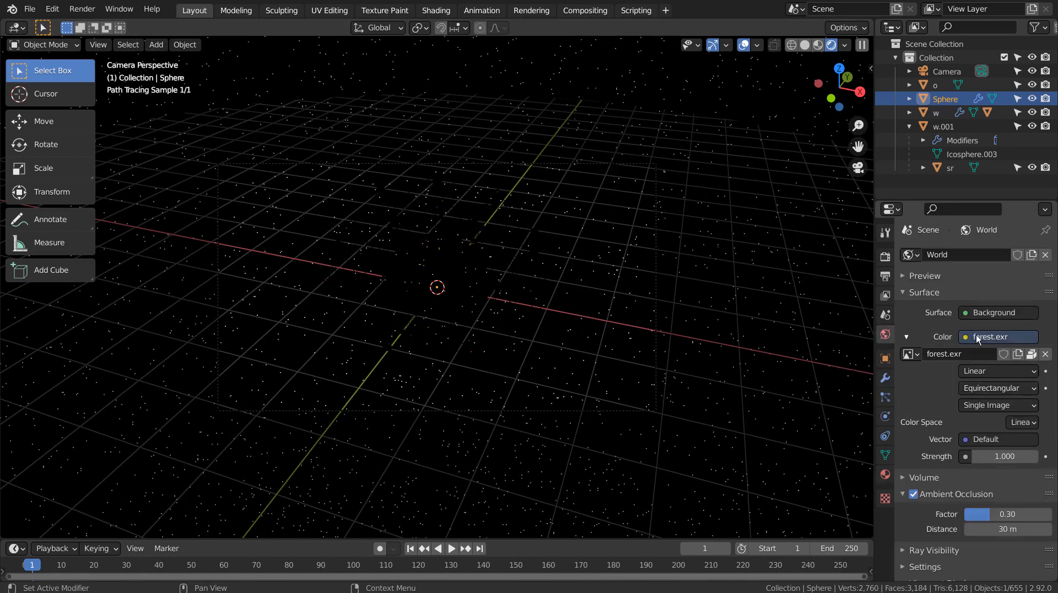
click(993, 461)
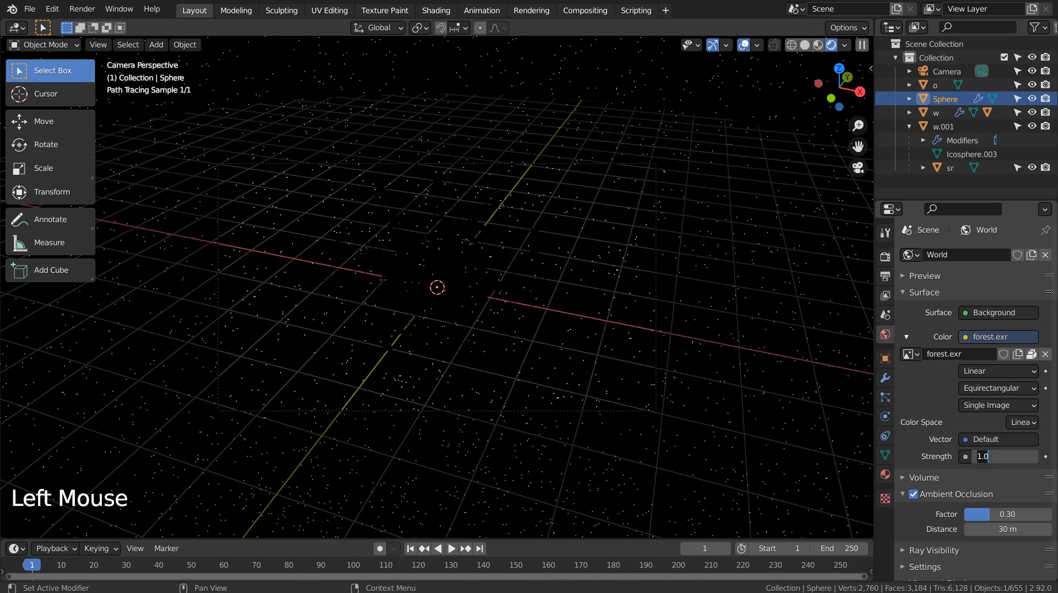
text(0)
key(Return)
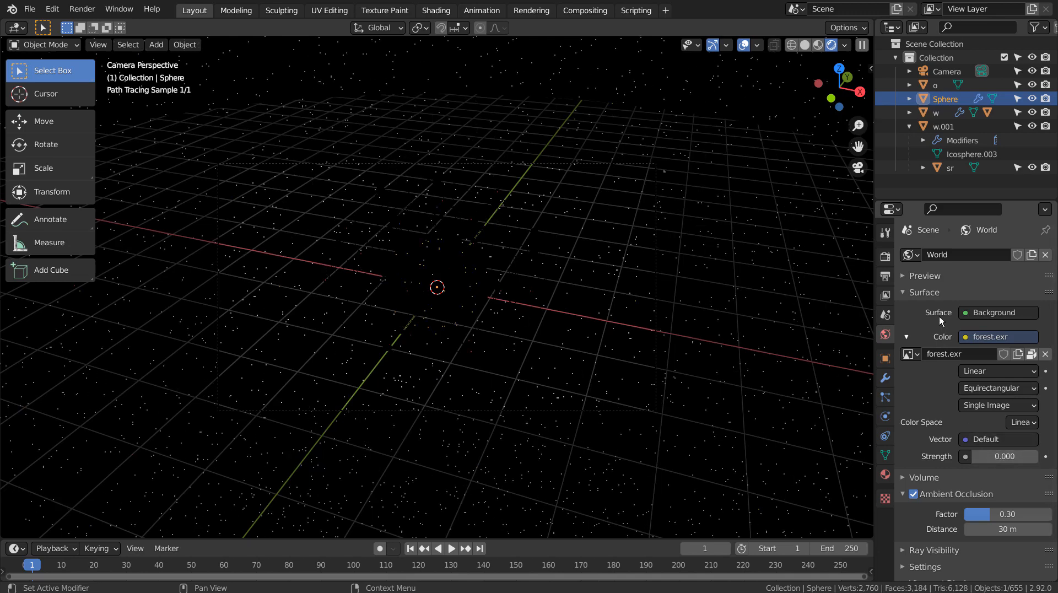
- Switch the viewport to solid shading and add a point light to the scene
click(886, 258)
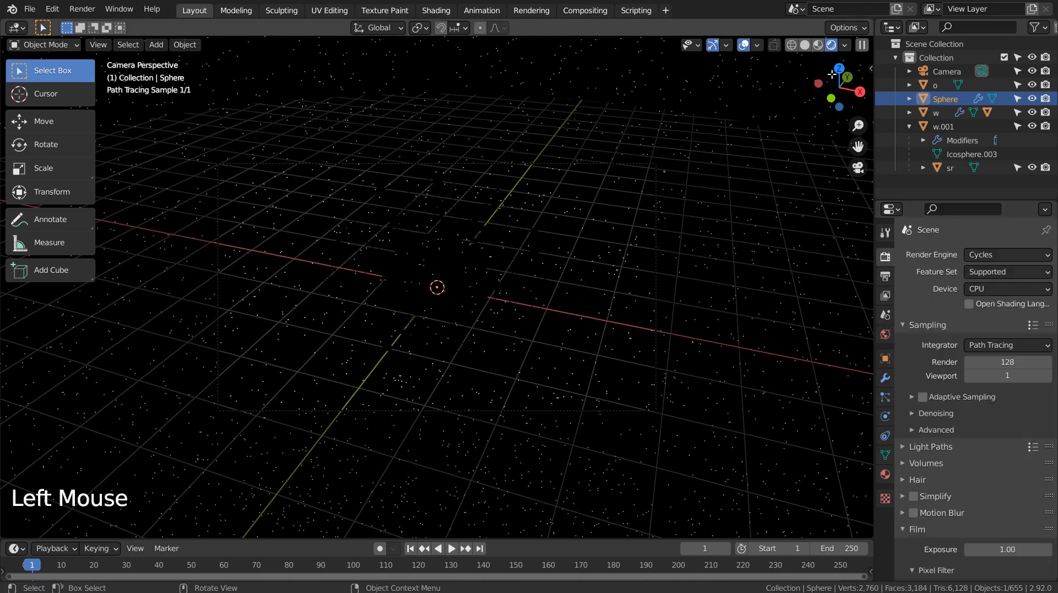
click(802, 45)
click(668, 264)
key(shift+a)
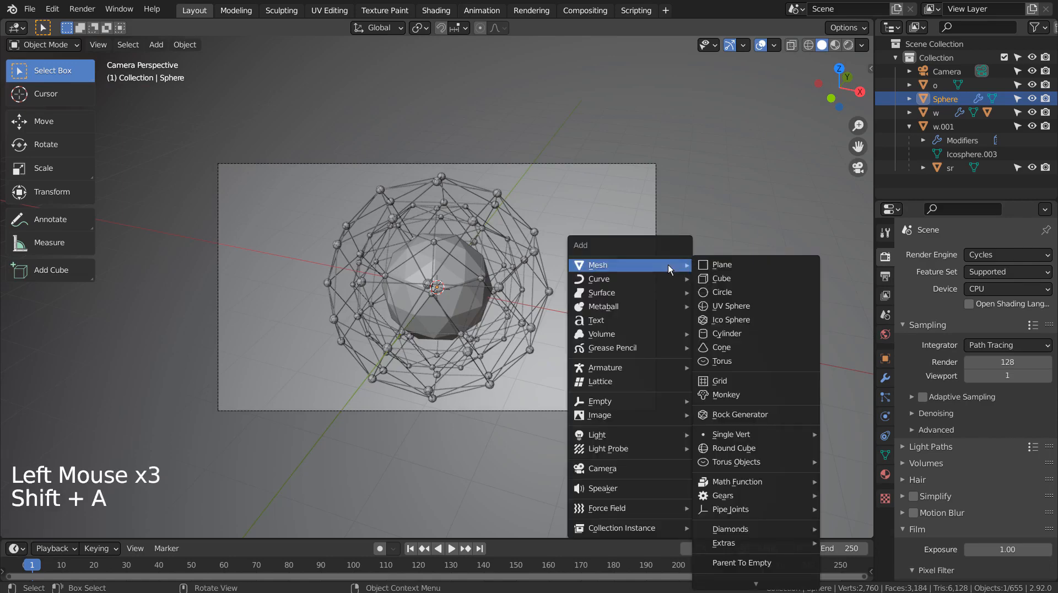
mouse_move(630, 431)
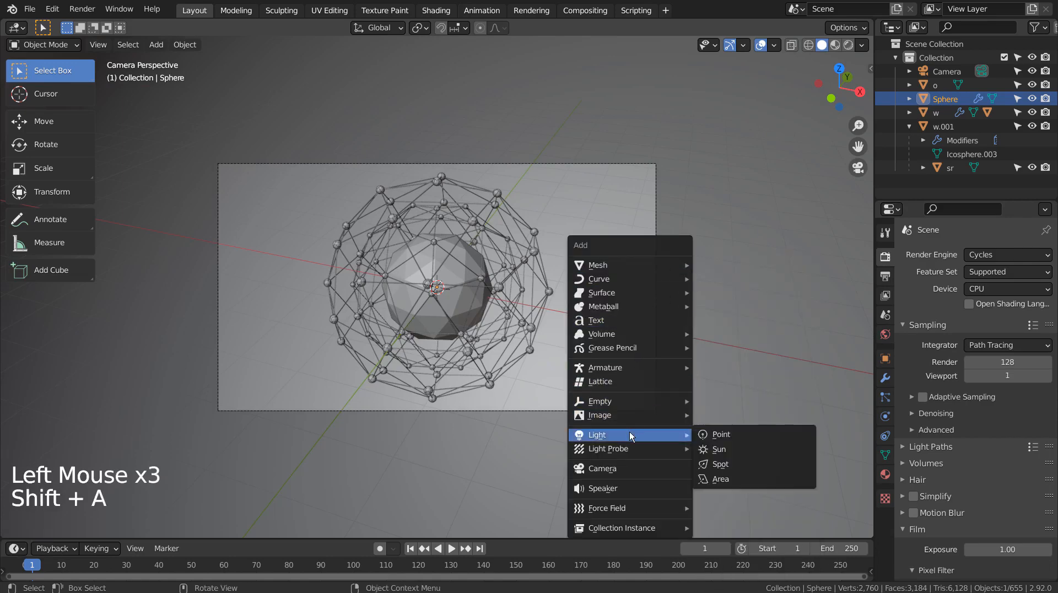
click(722, 435)
- In wireframe top view, move the point light about 2.1 m along negative X and 2.4 m along negative Y, outside the cages
key(KP_7)
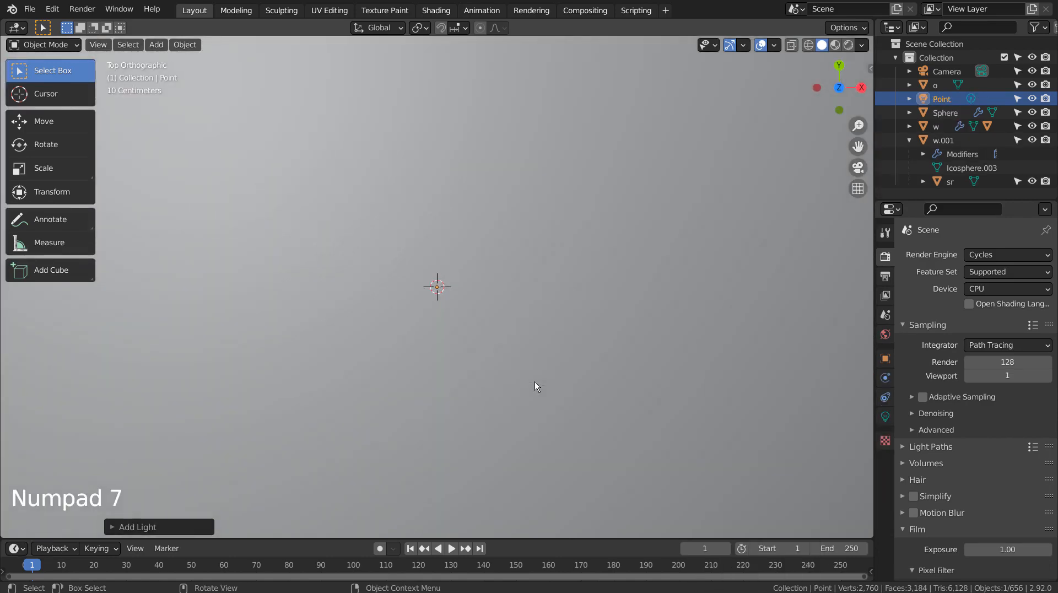
key(shift+z)
key(g)
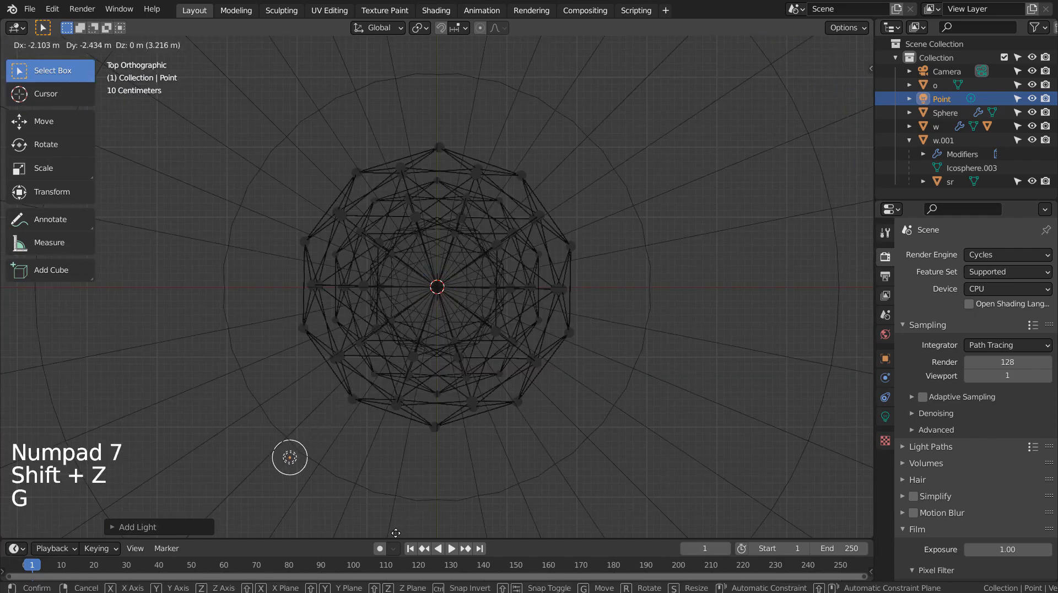
click(387, 540)
- In camera view, raise the point light about 2.35 m along Z and shift it slightly along positive Y
middle_drag(505, 495, 475, 316)
key(KP_0)
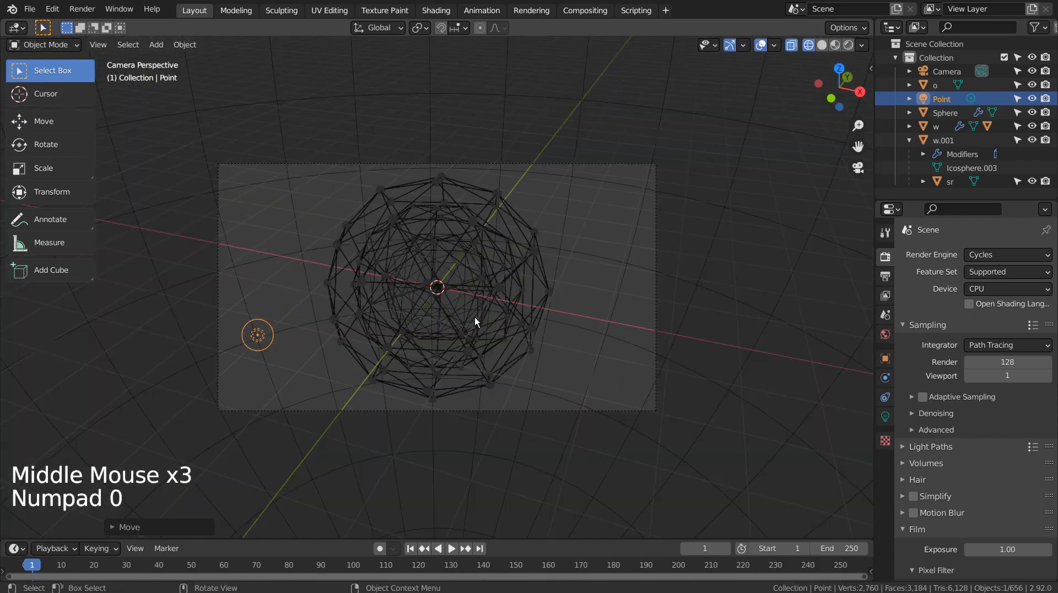
key(g)
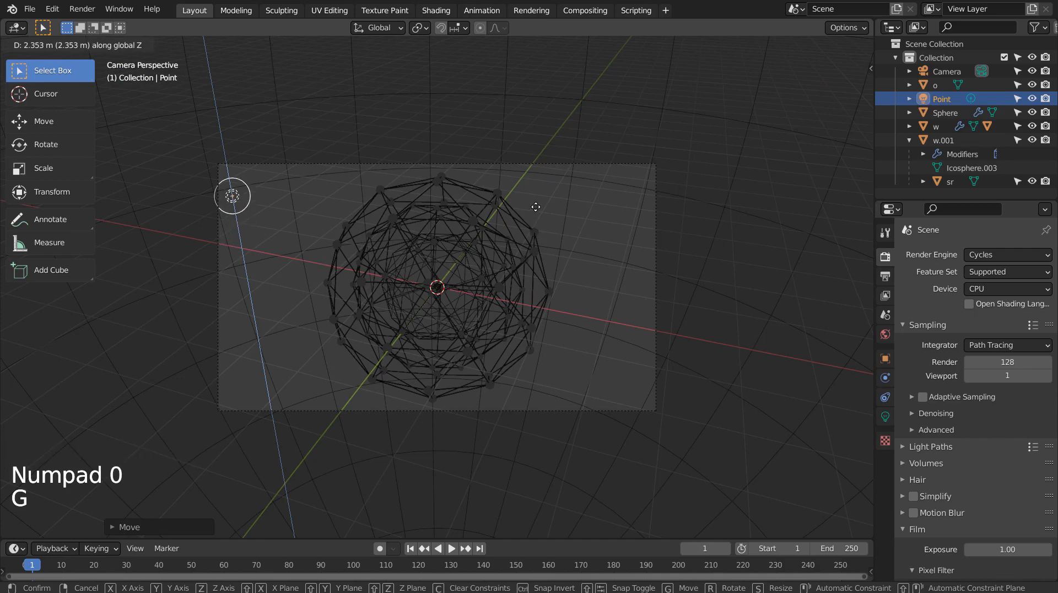
click(536, 207)
key(g)
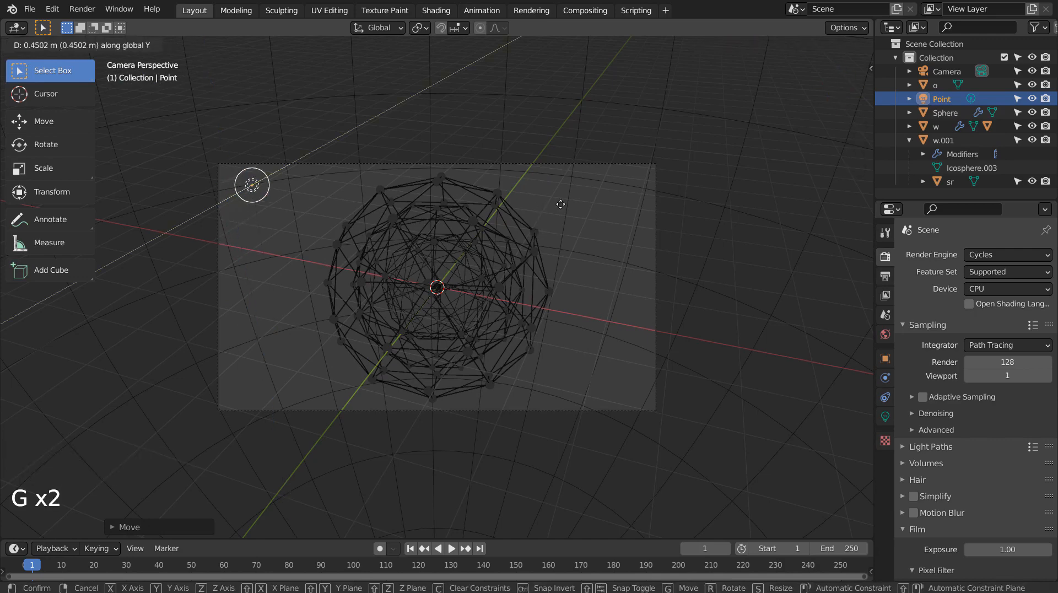
click(555, 206)
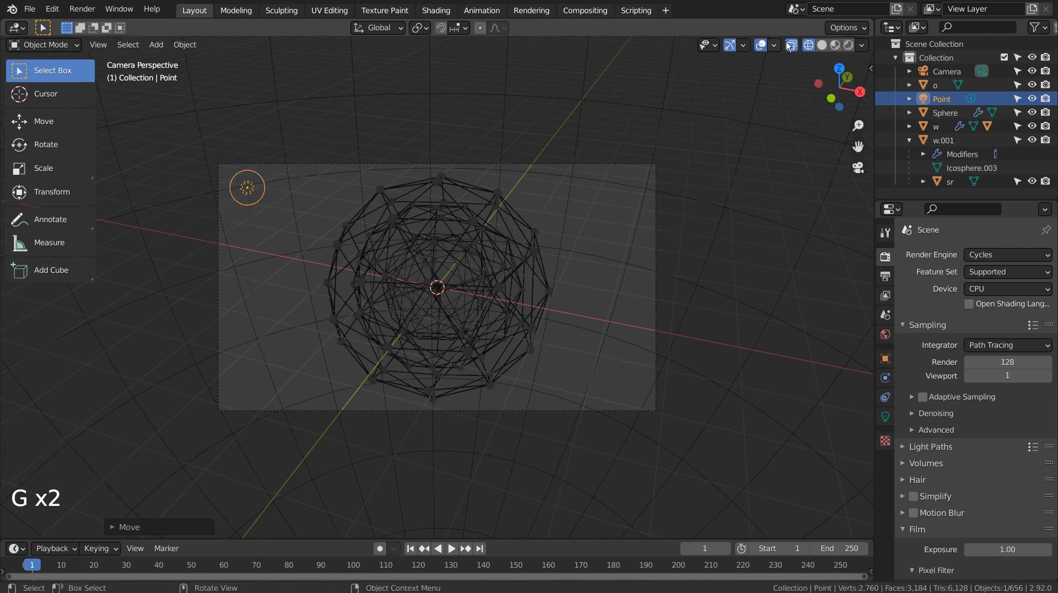
- Switch the viewport to rendered shading and set the point light's power to 1111 W
click(849, 44)
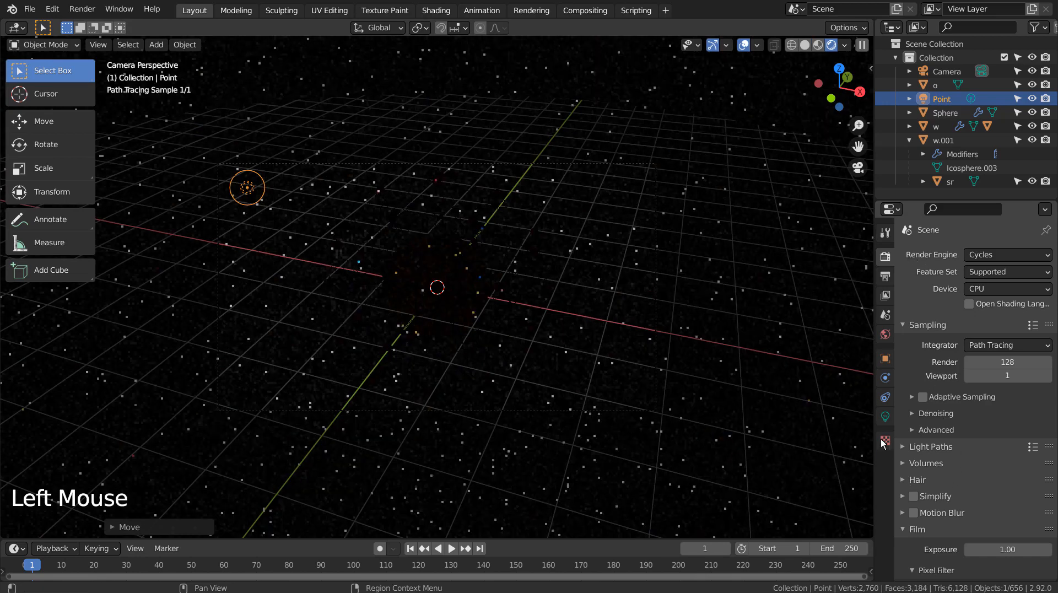
click(886, 416)
click(998, 345)
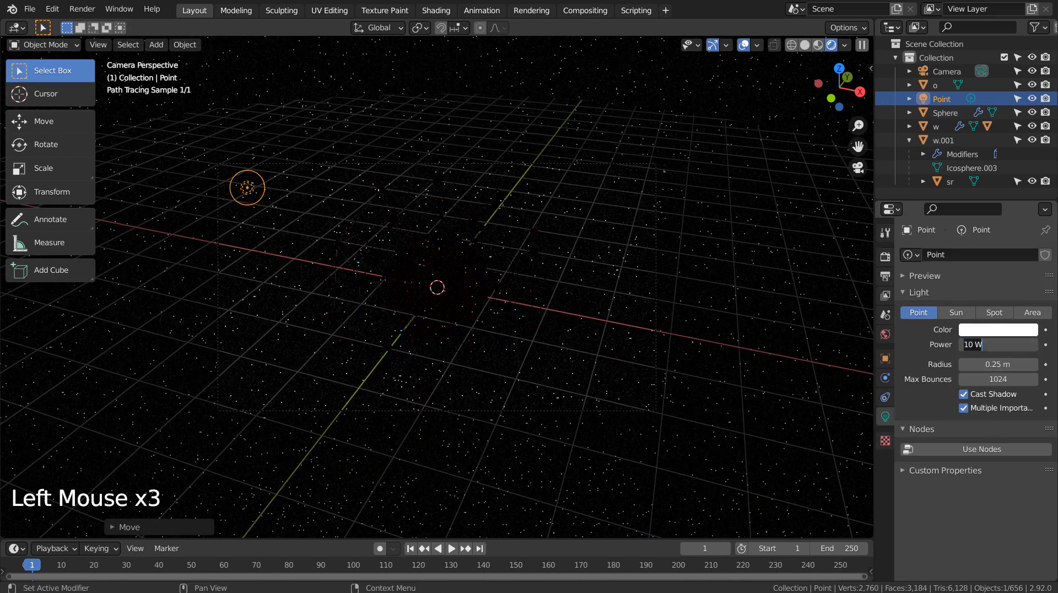
text(1111)
key(Return)
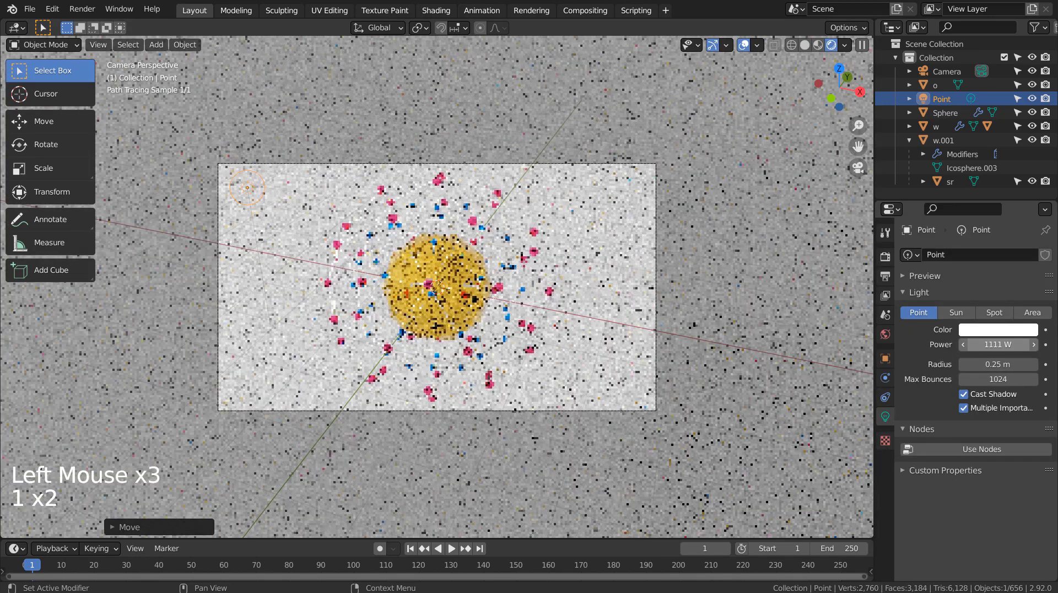
- Set the point light's power to 555 W and place a duplicate of it about 5.4 m along positive X
click(1000, 345)
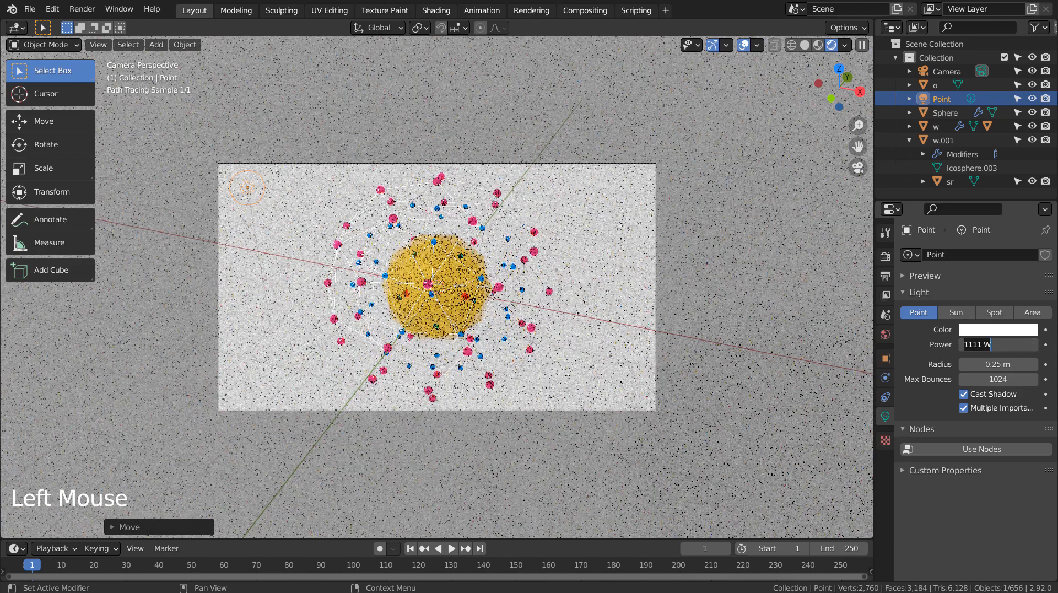
text(555)
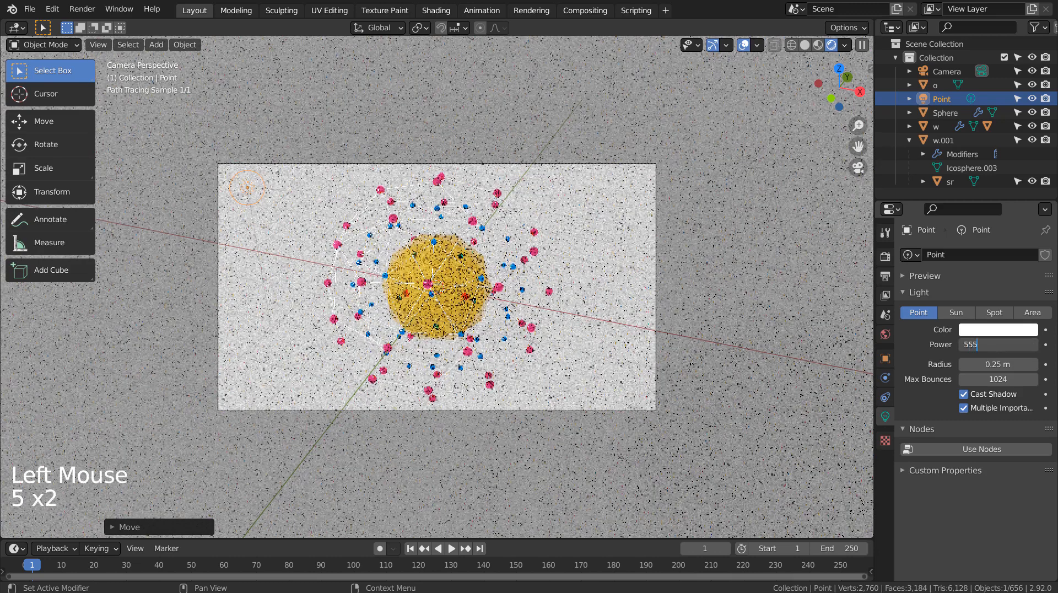
key(Return)
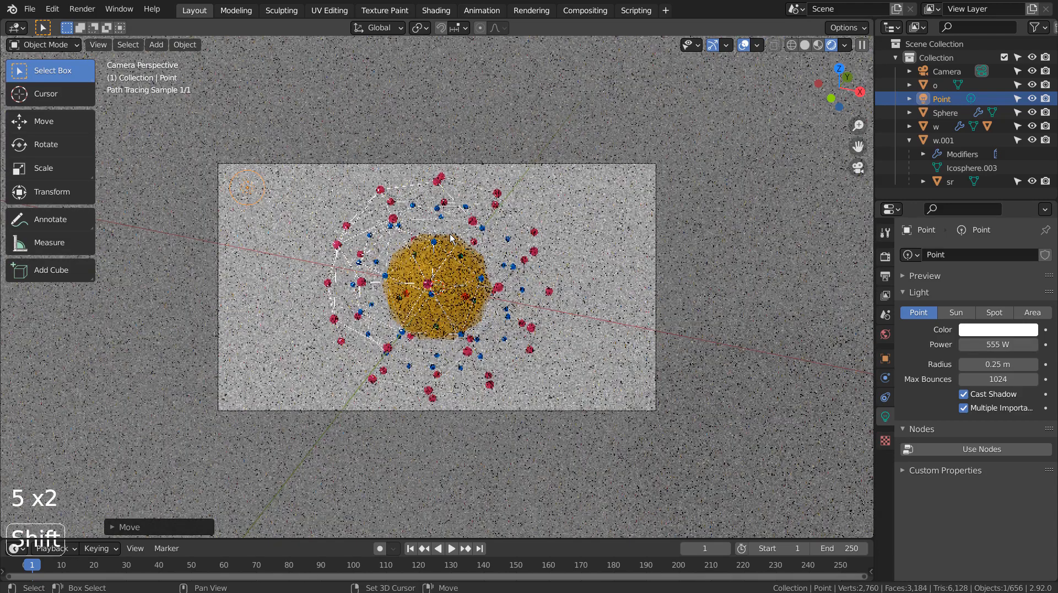
key(shift+d)
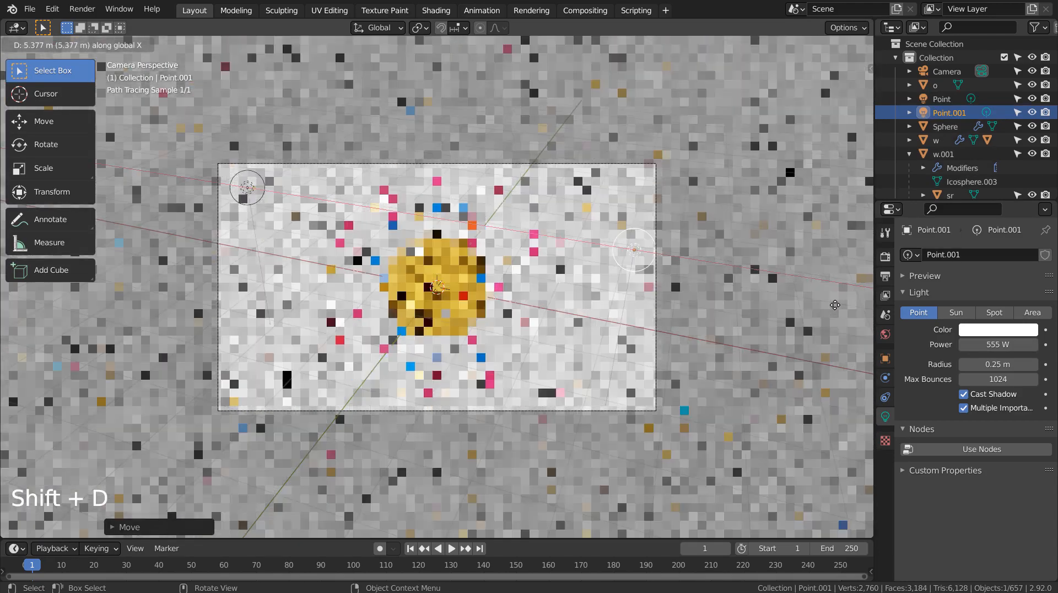
click(832, 305)
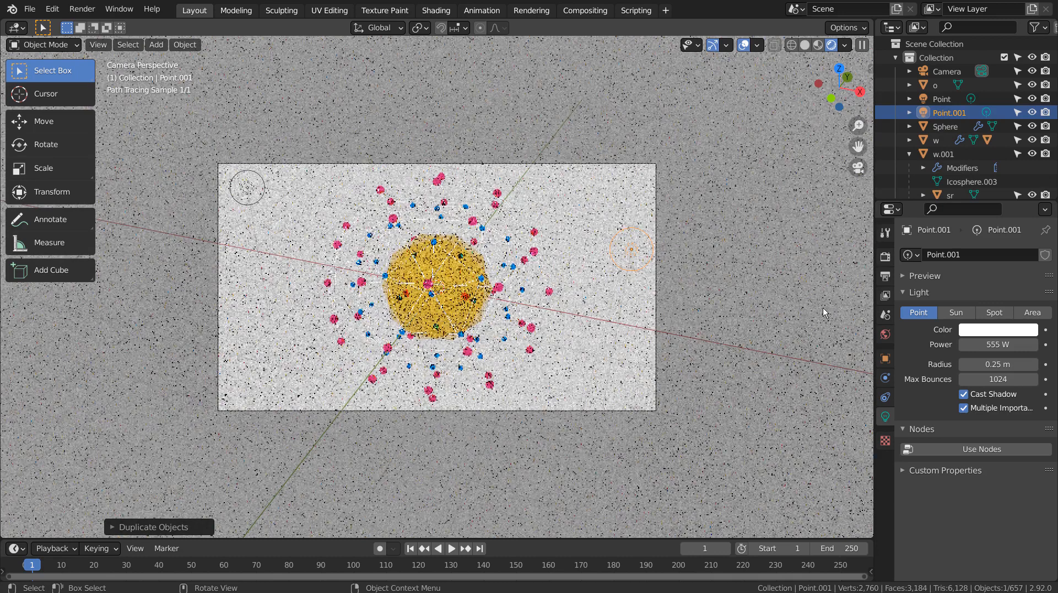
- Assign the existing gold Material.001 to the outer cage w.001 and the inner cage w
click(450, 222)
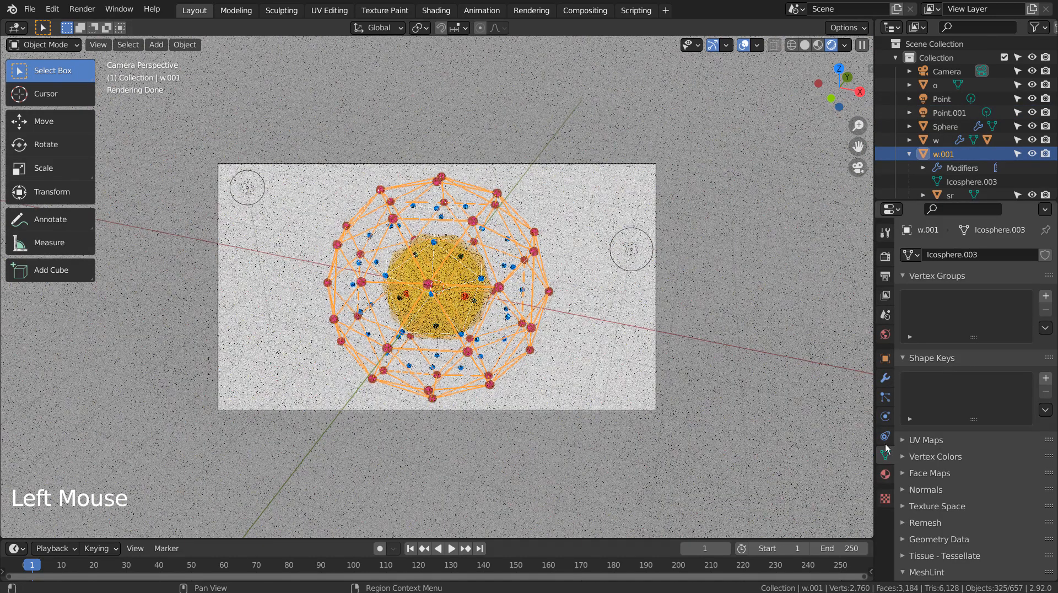
click(885, 475)
click(920, 299)
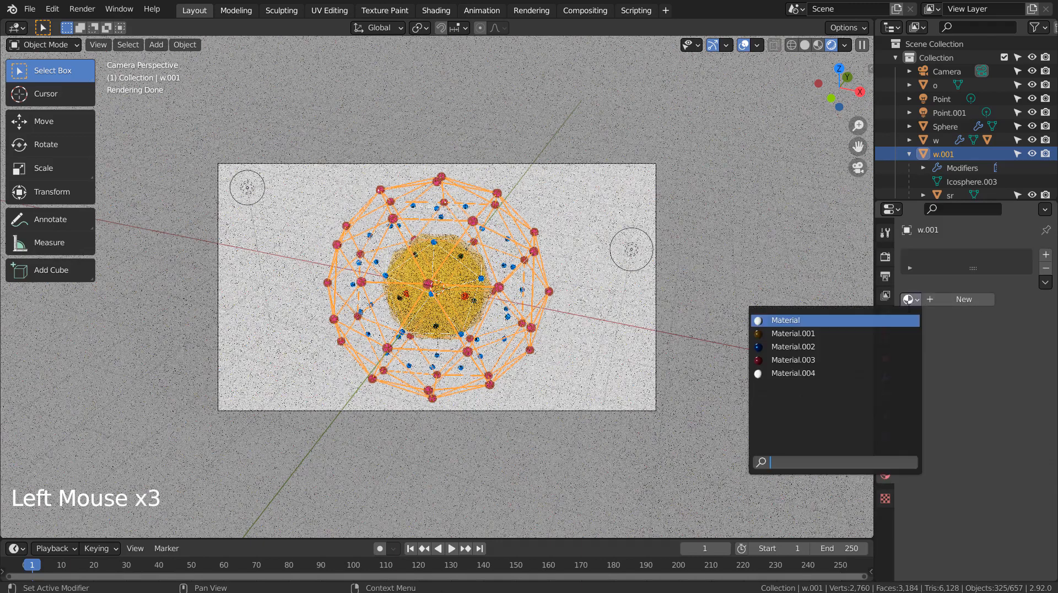
click(759, 334)
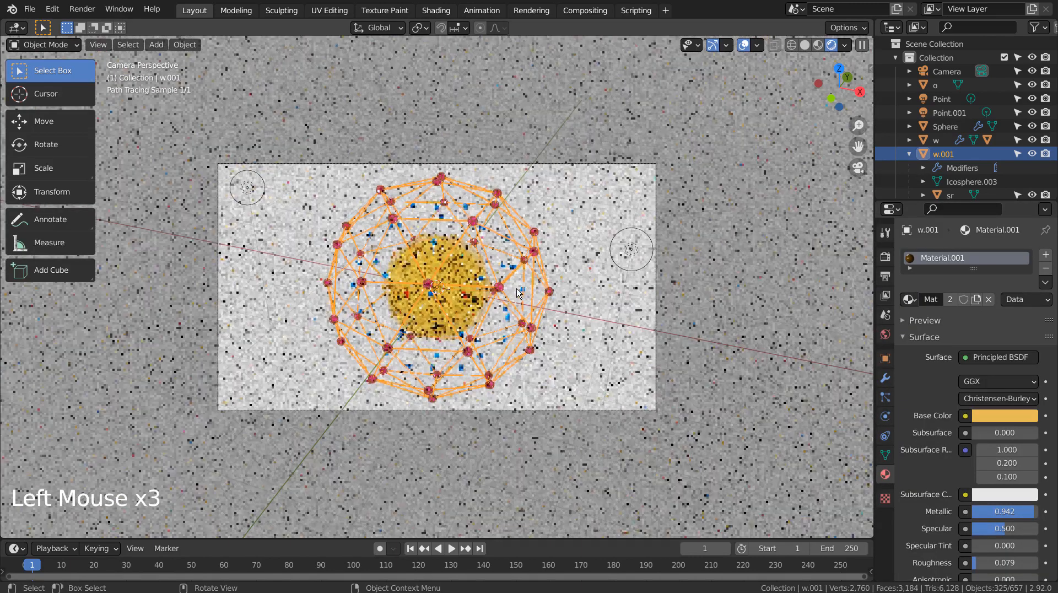
click(935, 141)
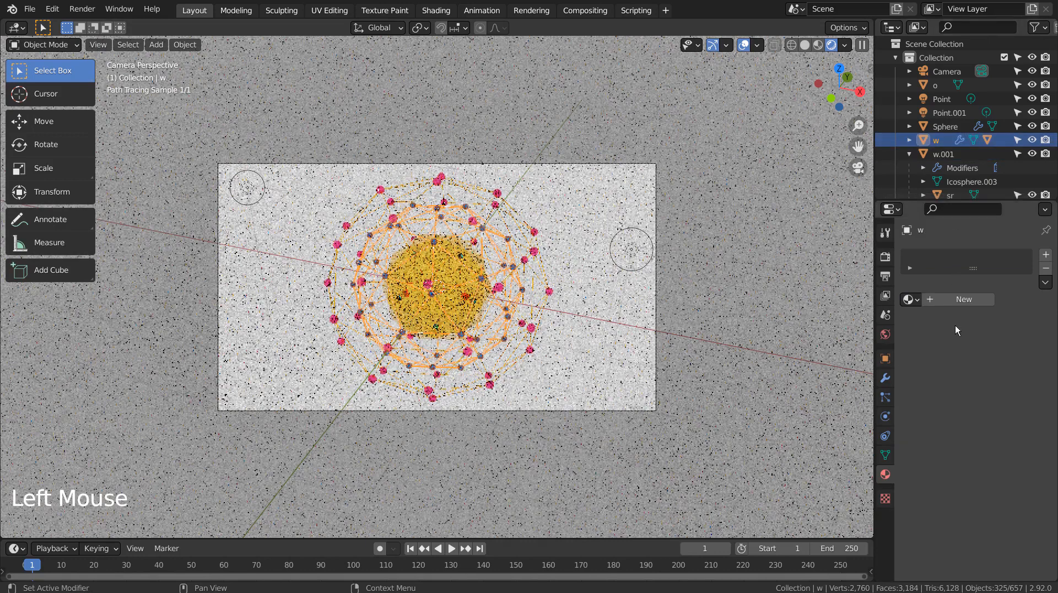
click(915, 300)
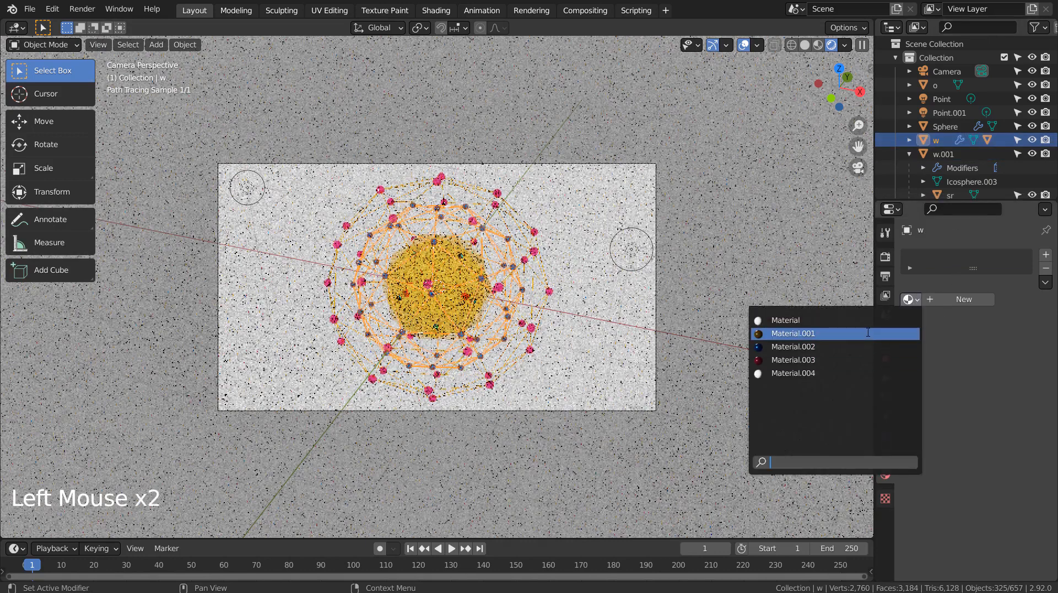
click(783, 334)
click(776, 336)
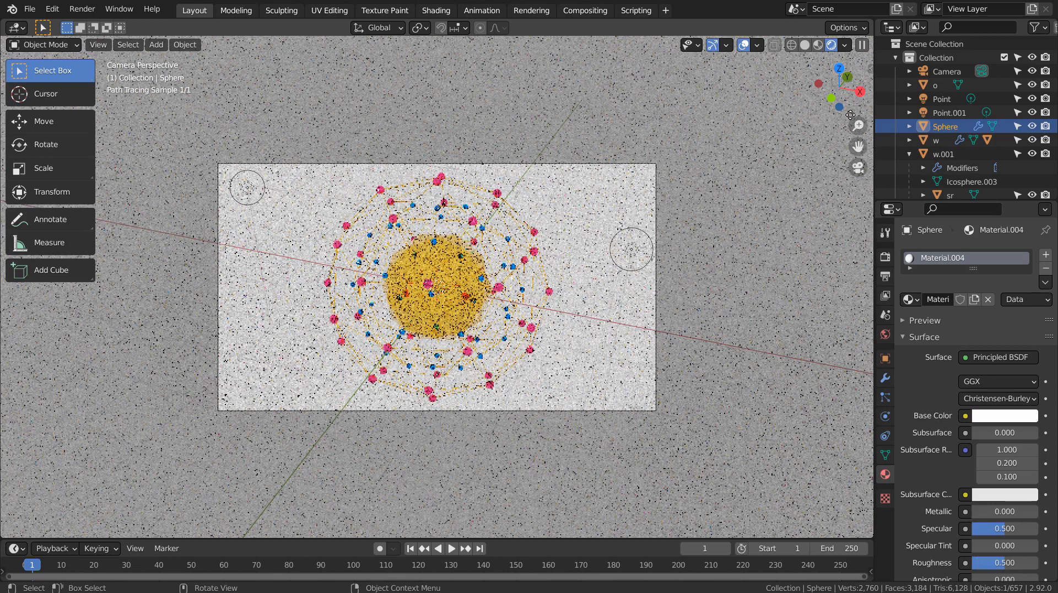
- Toggle the use of nodes in the Compositing workspace and return to the Layout workspace
click(584, 10)
click(153, 28)
click(195, 11)
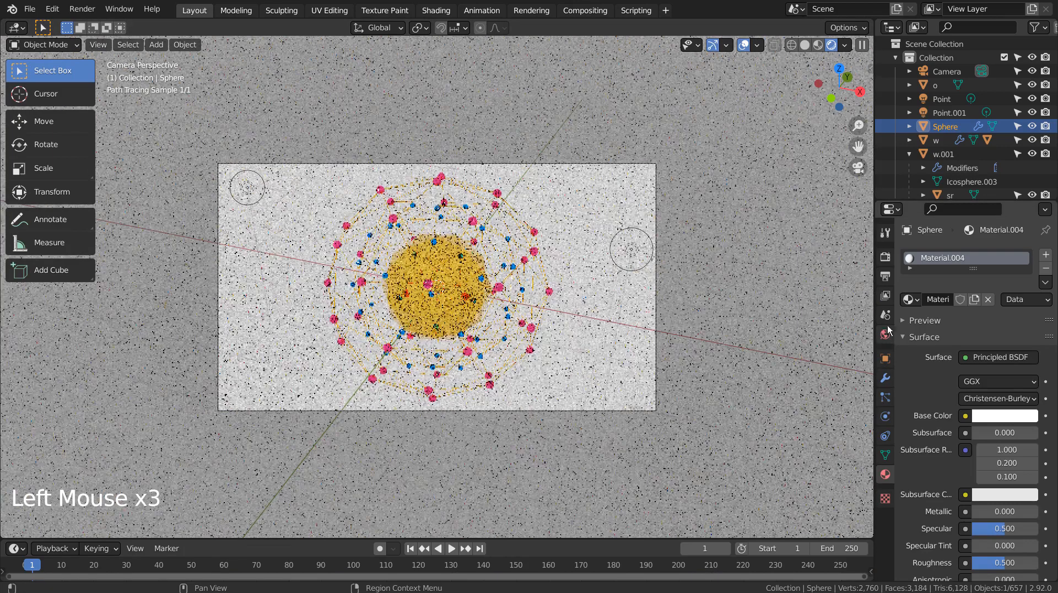
- Set the Cycles render samples to 32
click(885, 256)
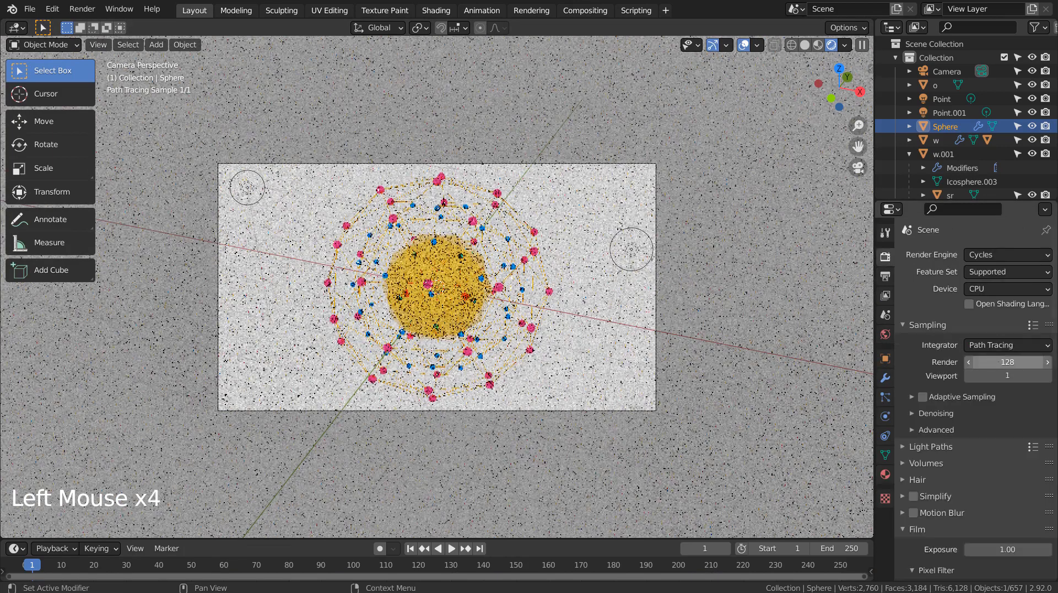
click(999, 362)
text(32)
key(Return)
- Switch the viewport to wireframe shading, clear the selection and save the file
click(796, 46)
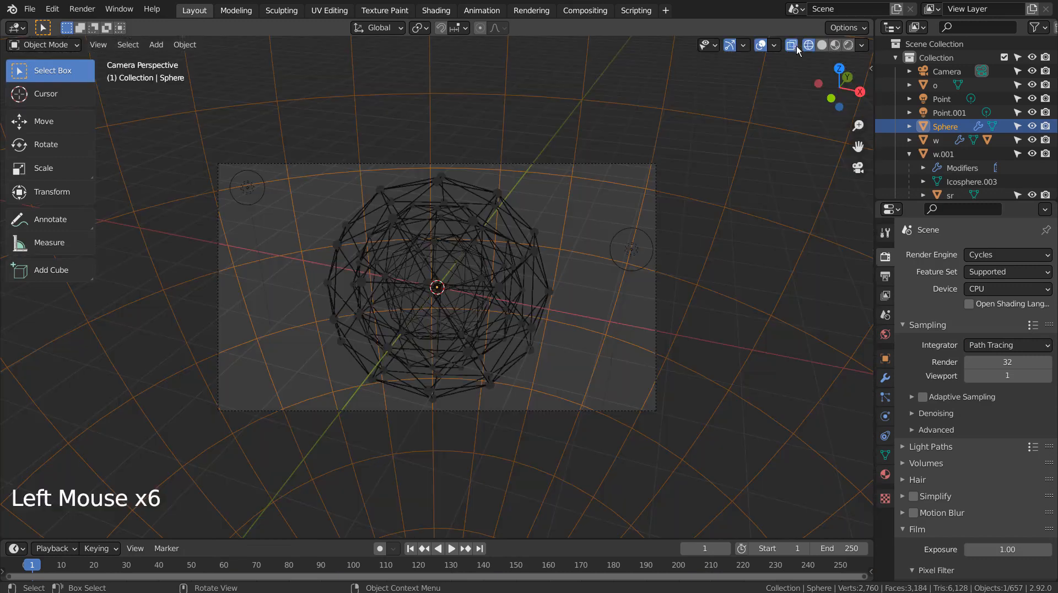
click(799, 50)
click(722, 158)
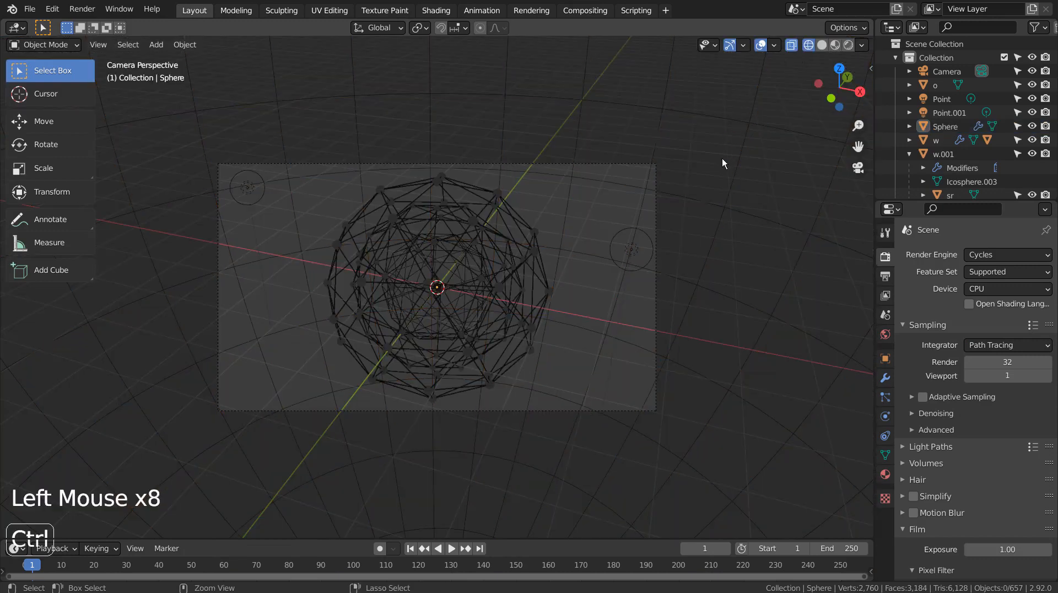
key(ctrl+s)
- Check the enclosing sphere's Subdivision modifier settings and render the image
click(710, 237)
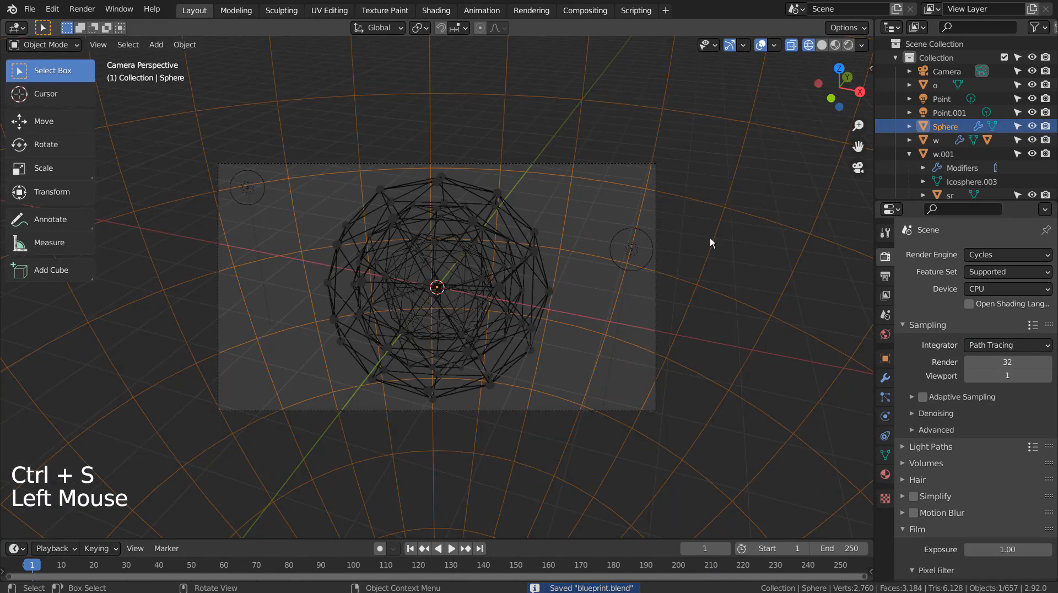
click(885, 378)
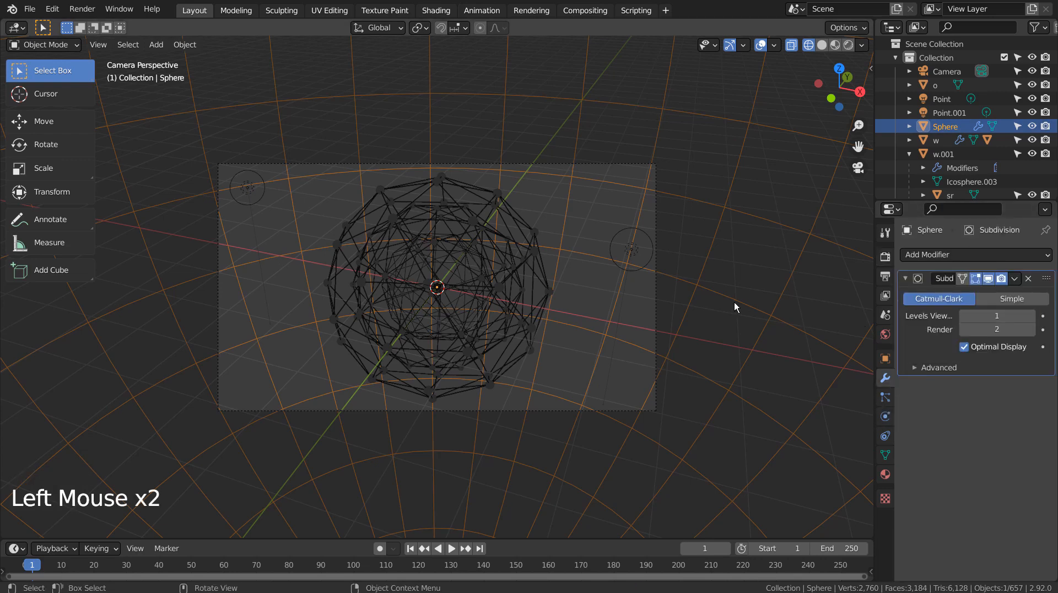
key(F12)
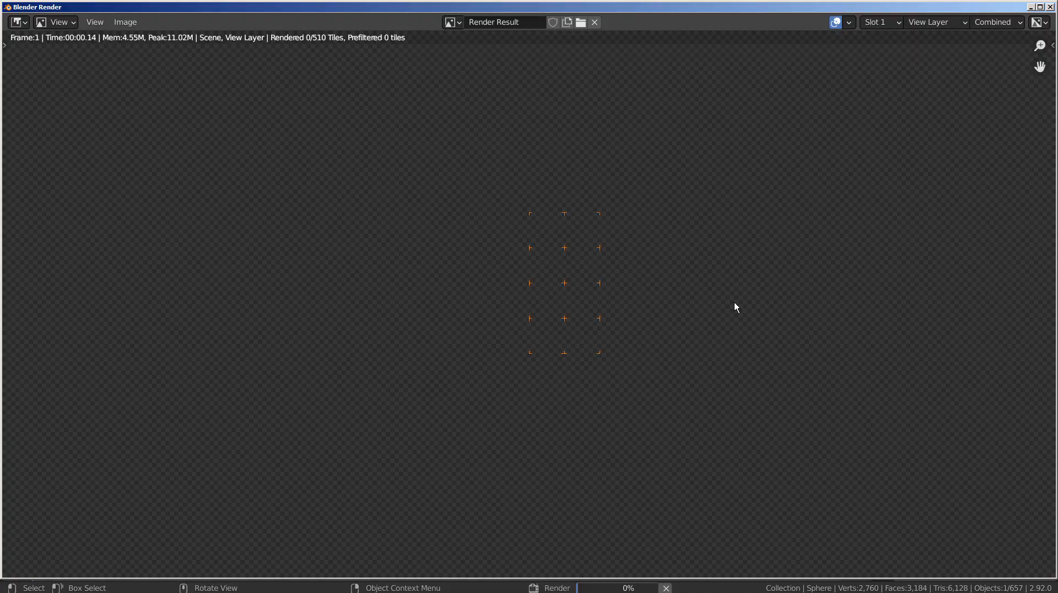